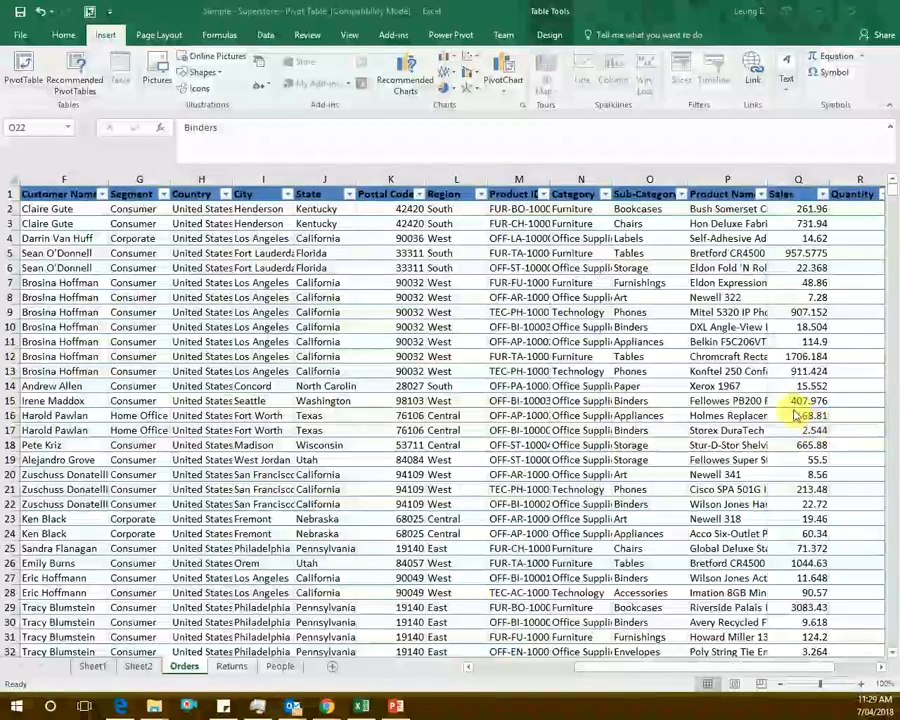
Step: Examine the Sales, City and Region columns in the Orders sheet and the example pivot table on Sheet2
{"action": "left_click", "coordinate": [797, 180]}
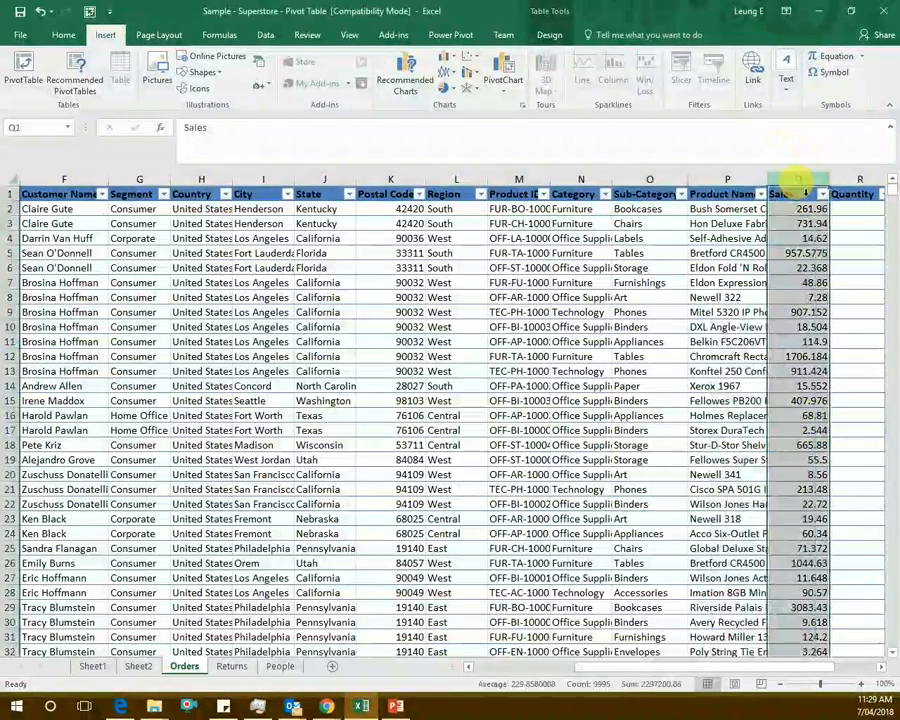
{"action": "left_click", "coordinate": [260, 183]}
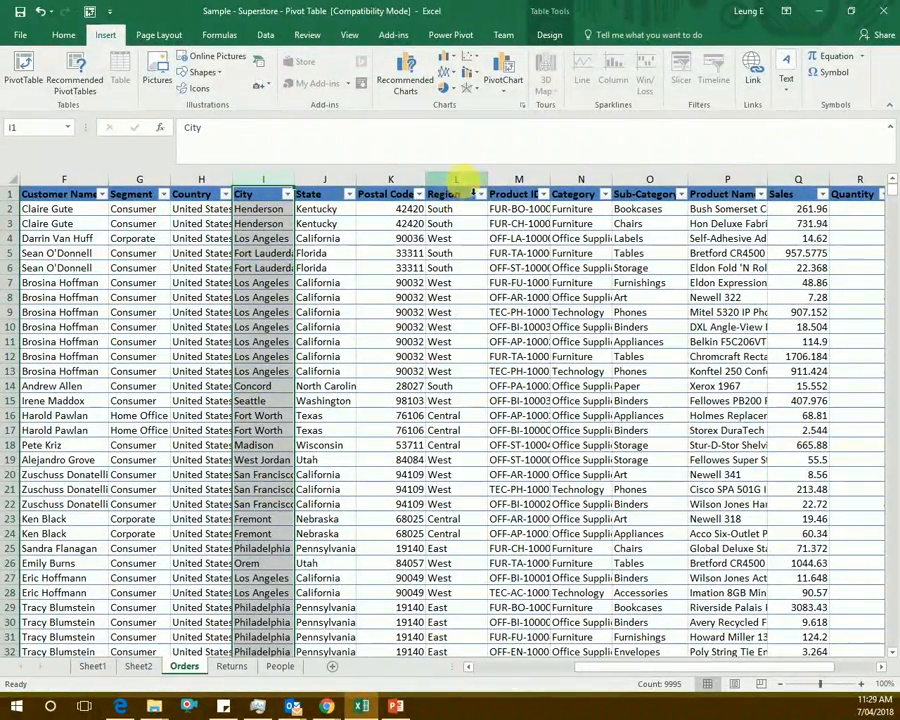
{"action": "left_click", "coordinate": [466, 180]}
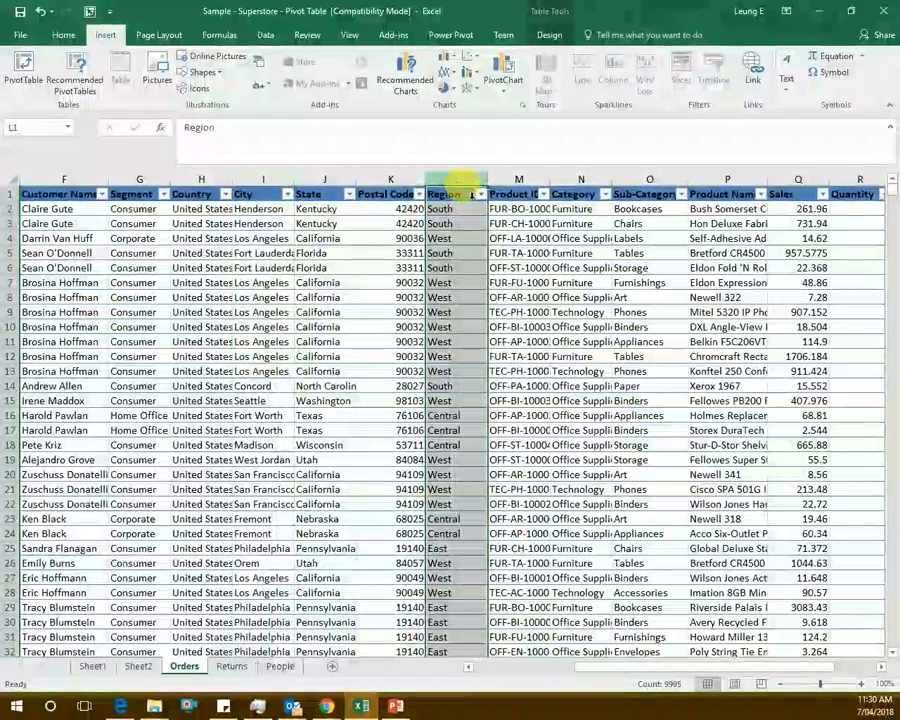
{"action": "left_click", "coordinate": [556, 327]}
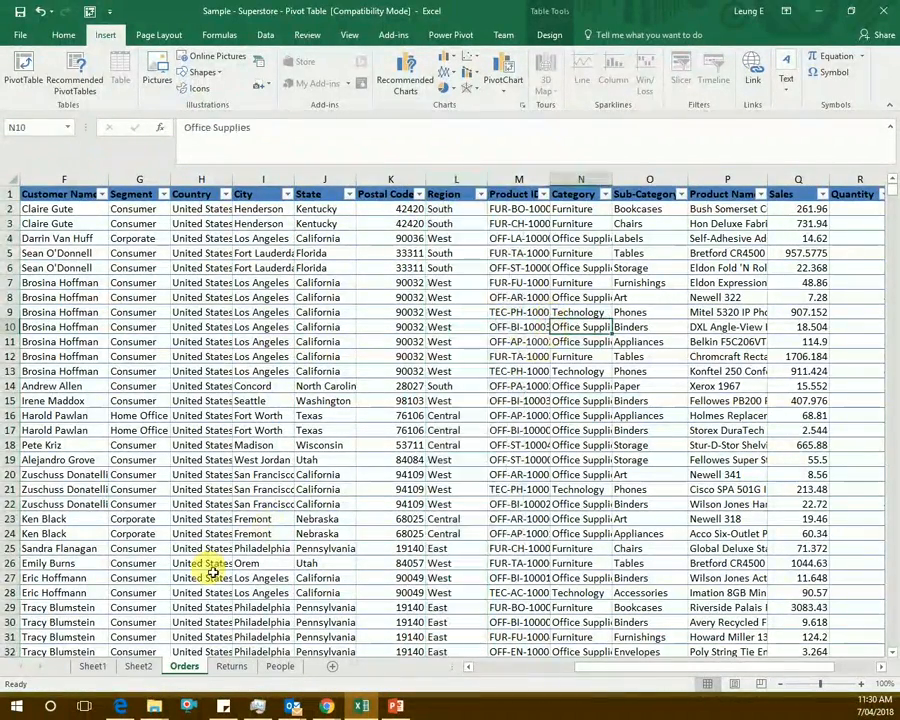
{"action": "left_click", "coordinate": [132, 670]}
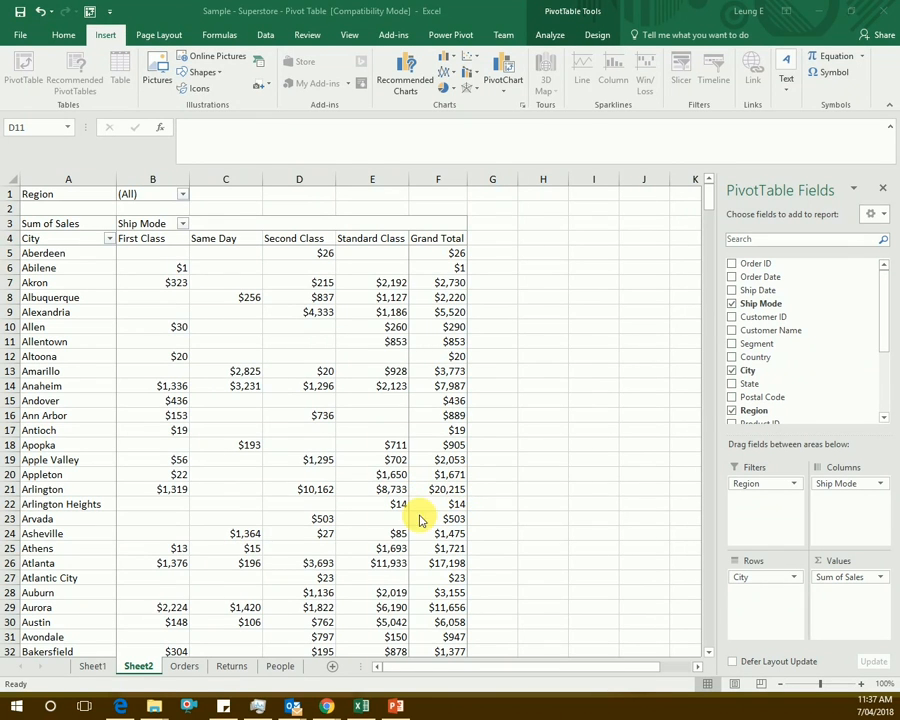
Step: Return to the Orders sheet and check how far its data extends, from the header row to the last record
{"action": "left_click", "coordinate": [186, 668]}
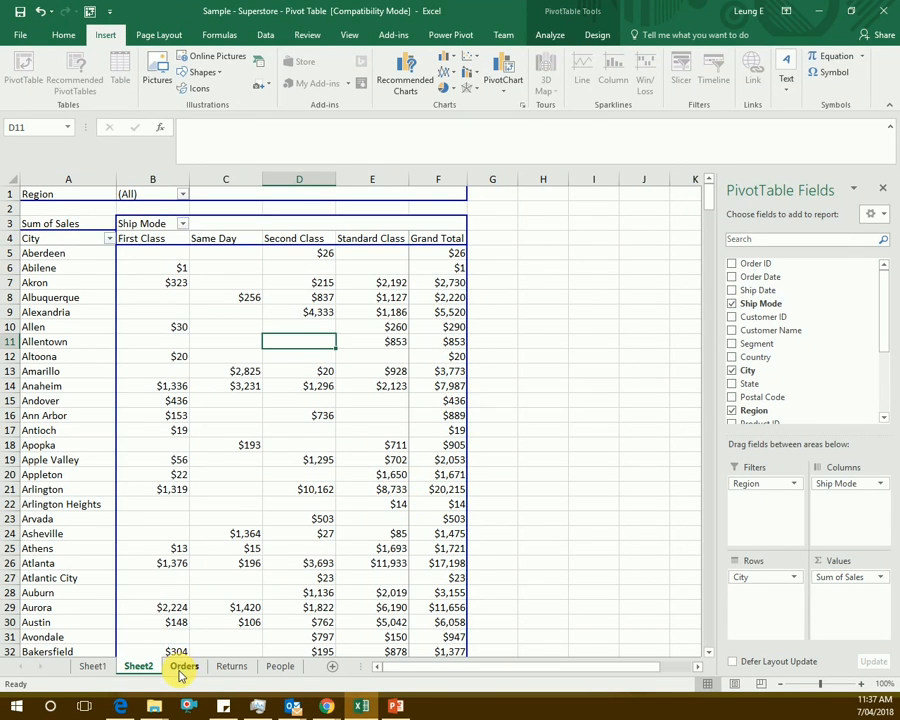
{"action": "left_click", "coordinate": [181, 668]}
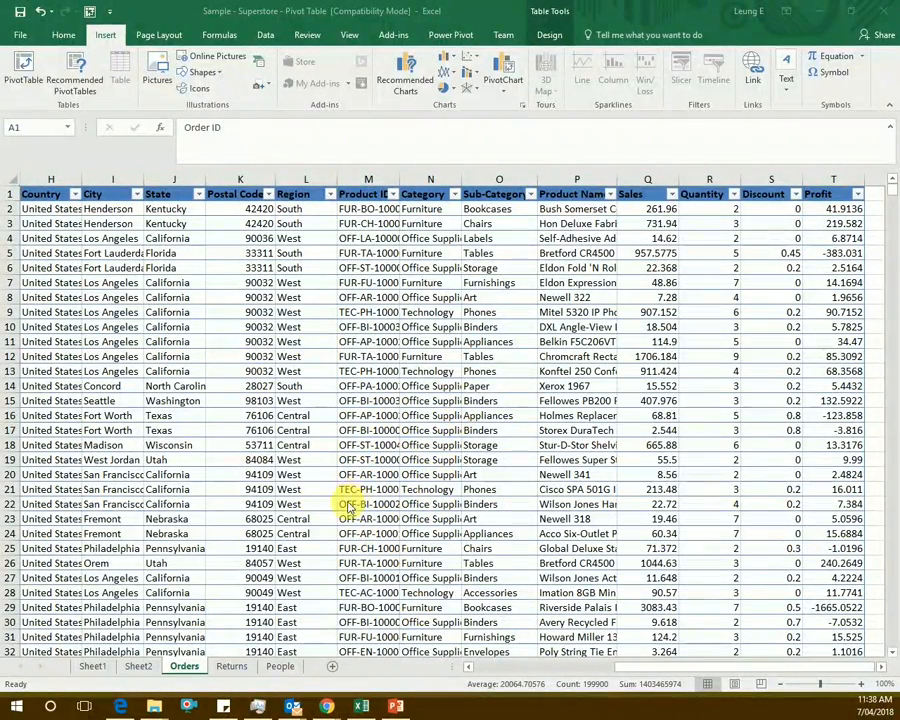
{"action": "left_click", "coordinate": [430, 474]}
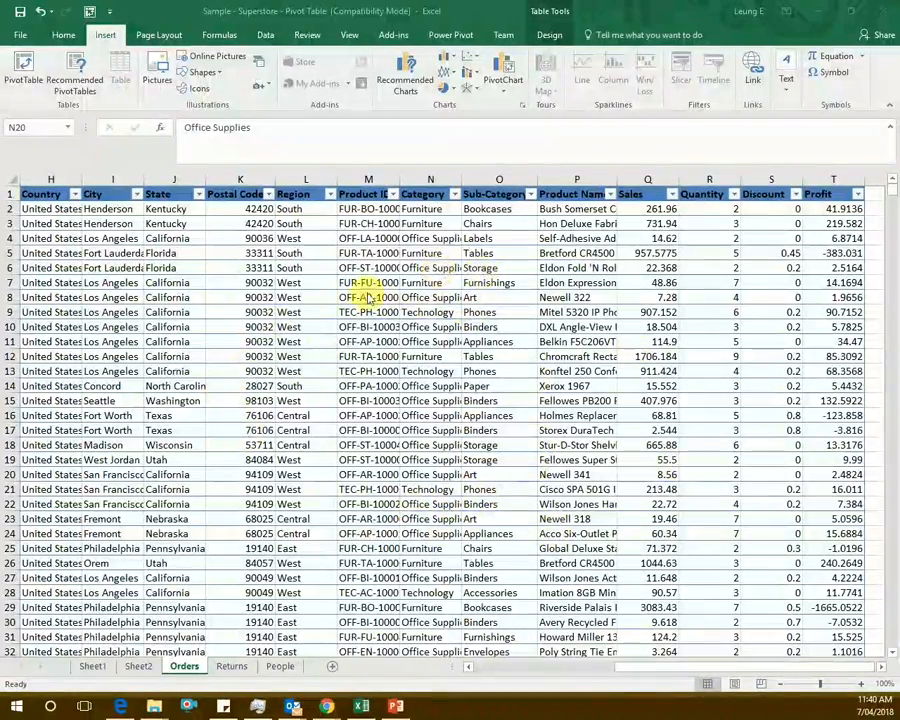
{"action": "left_click", "coordinate": [378, 430]}
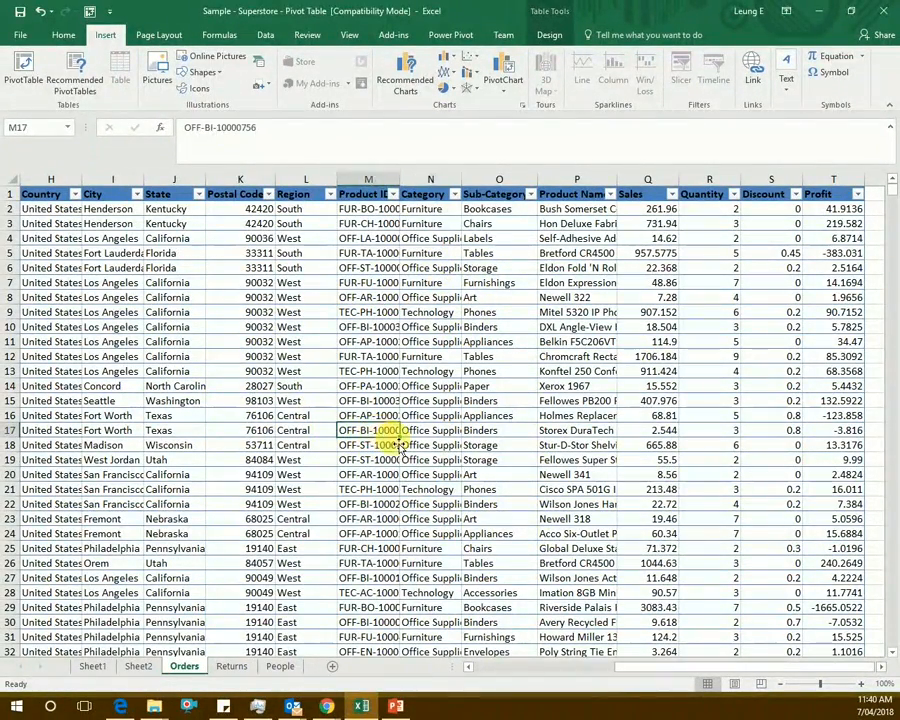
{"action": "key", "text": "ctrl+Left"}
{"action": "key", "text": "ctrl+Down"}
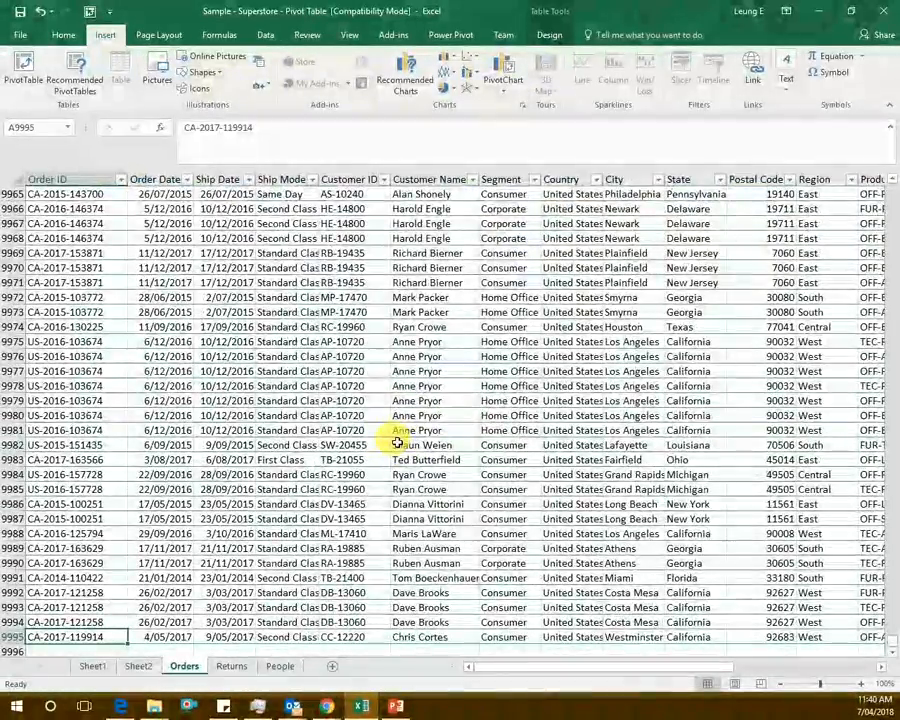
{"action": "key", "text": "ctrl+Up"}
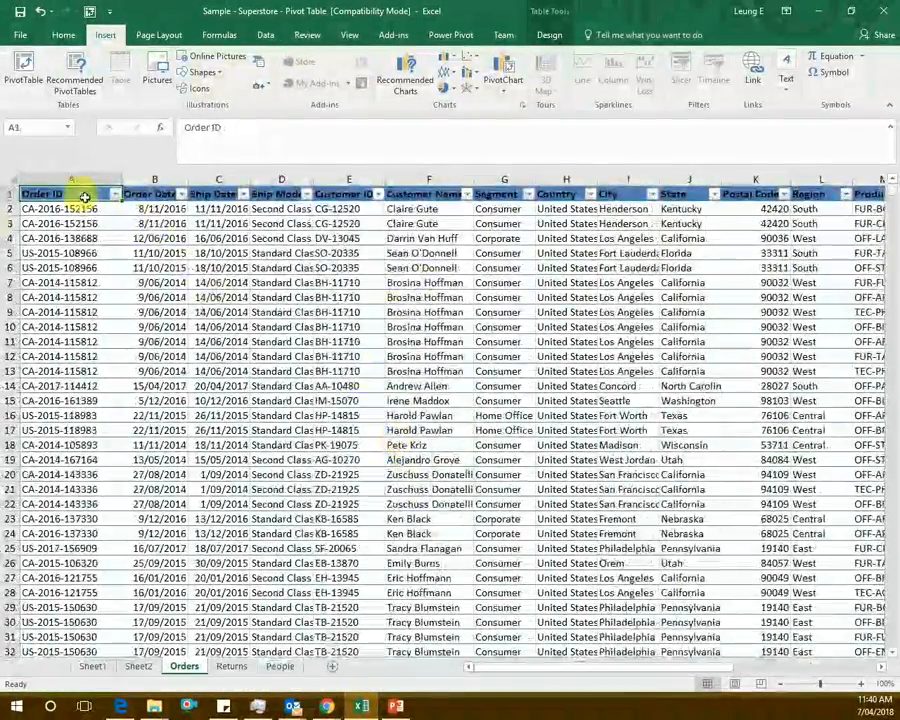
Step: Create a PivotTable from columns A to T of the Orders sheet, placed on a new worksheet
{"action": "left_click", "coordinate": [97, 187]}
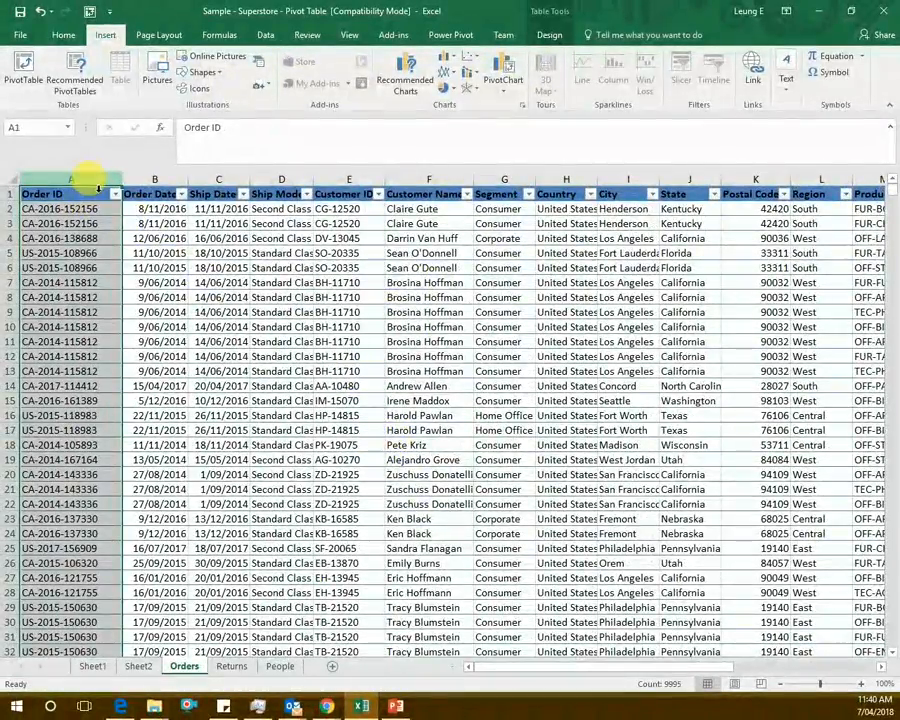
{"action": "key", "text": "ctrl+shift+Right"}
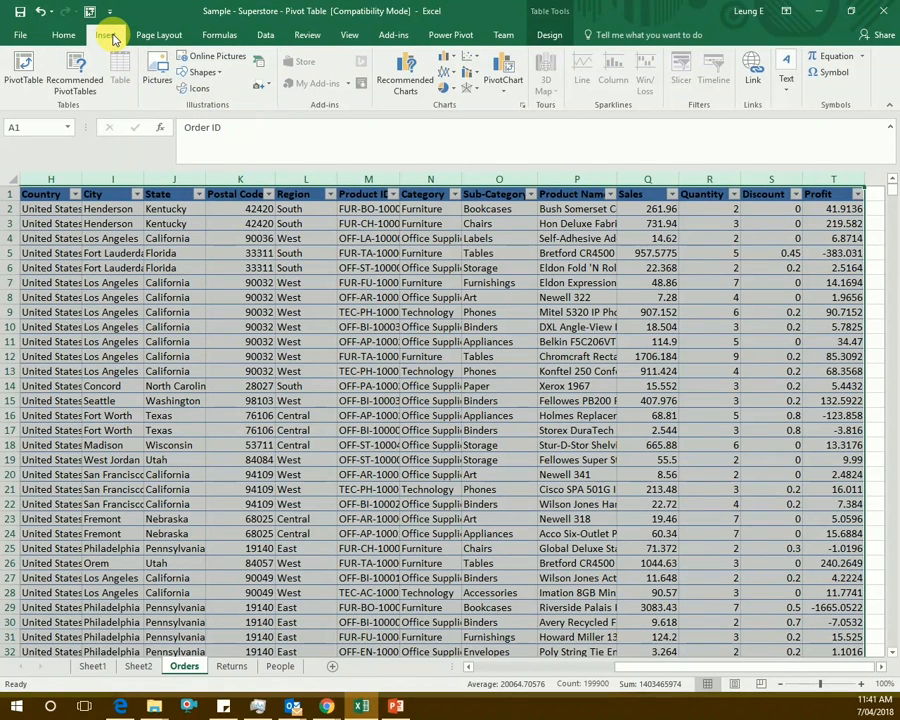
{"action": "left_click", "coordinate": [28, 72]}
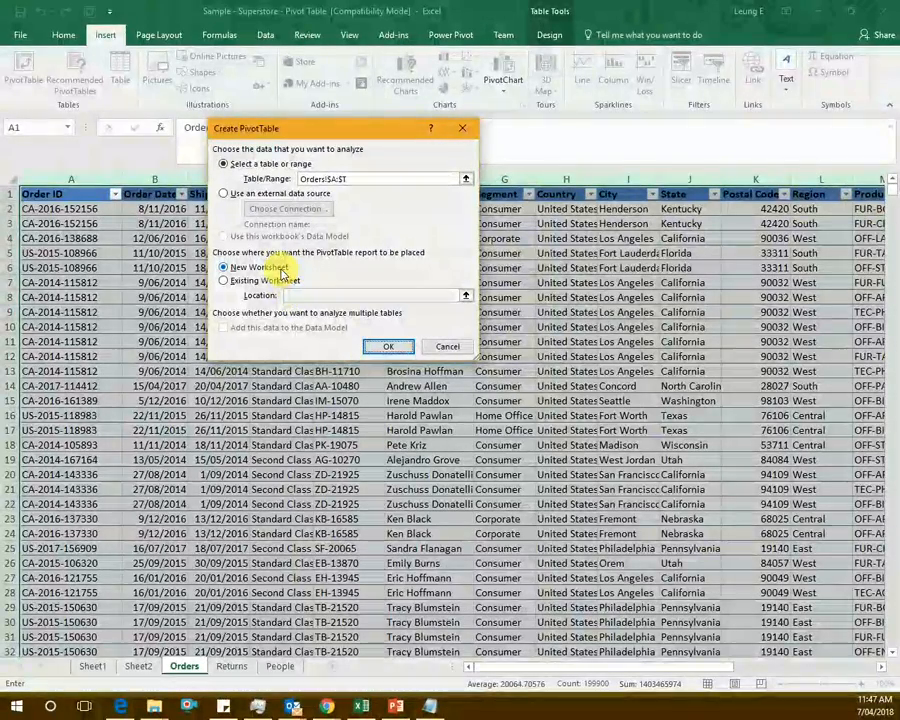
{"action": "left_click", "coordinate": [279, 281]}
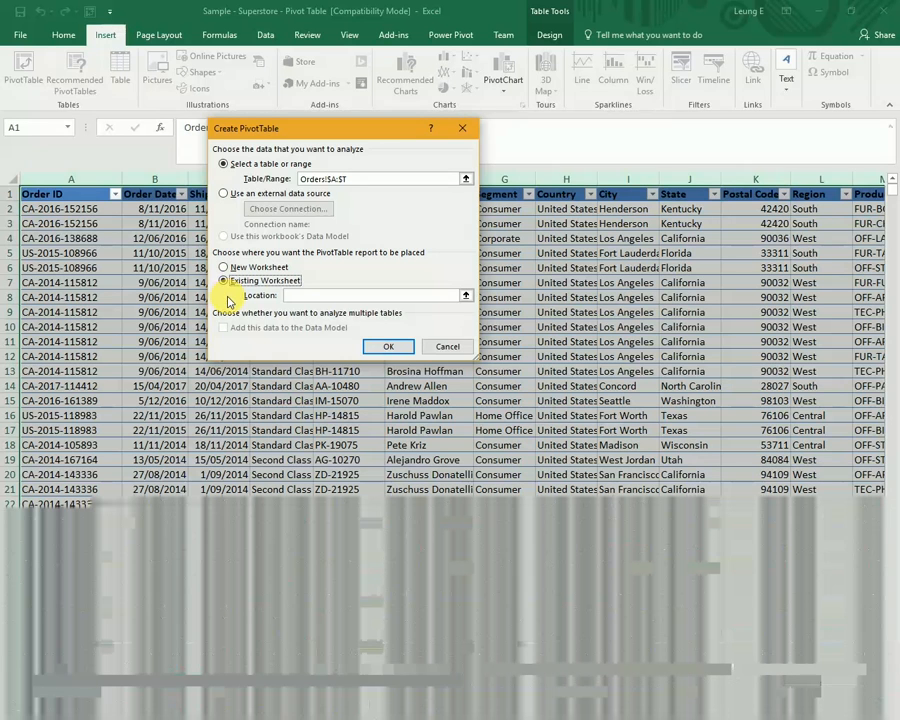
{"action": "left_click", "coordinate": [307, 297]}
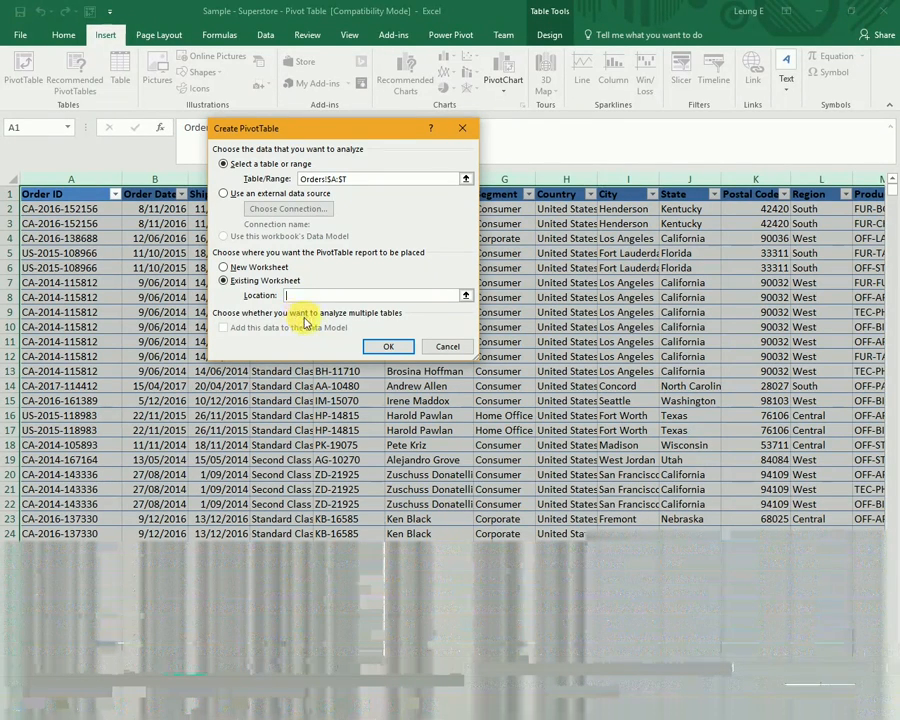
{"action": "left_click", "coordinate": [258, 268]}
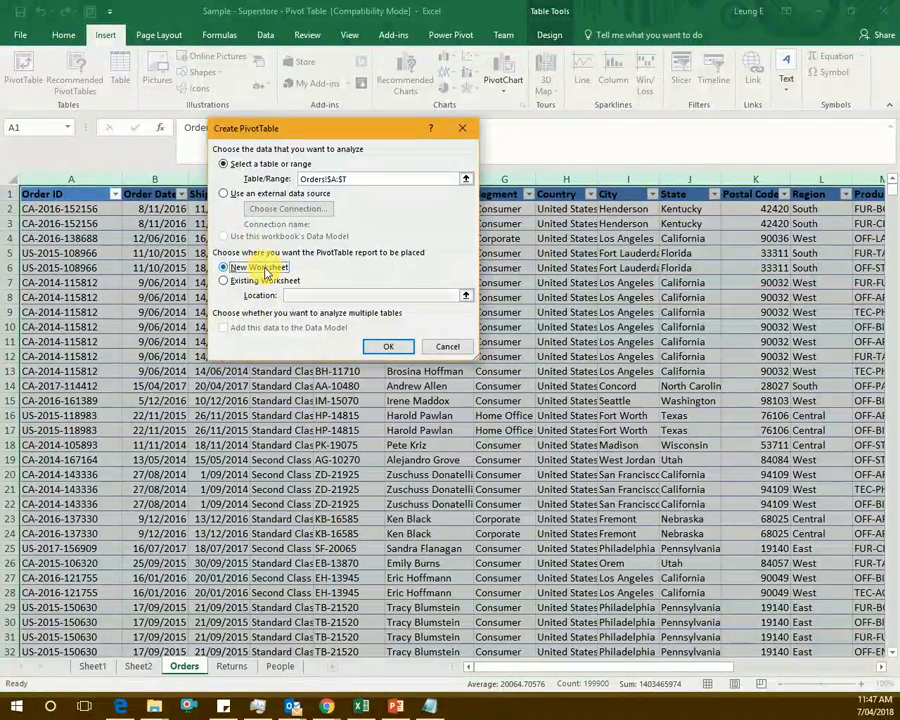
{"action": "left_click", "coordinate": [392, 347]}
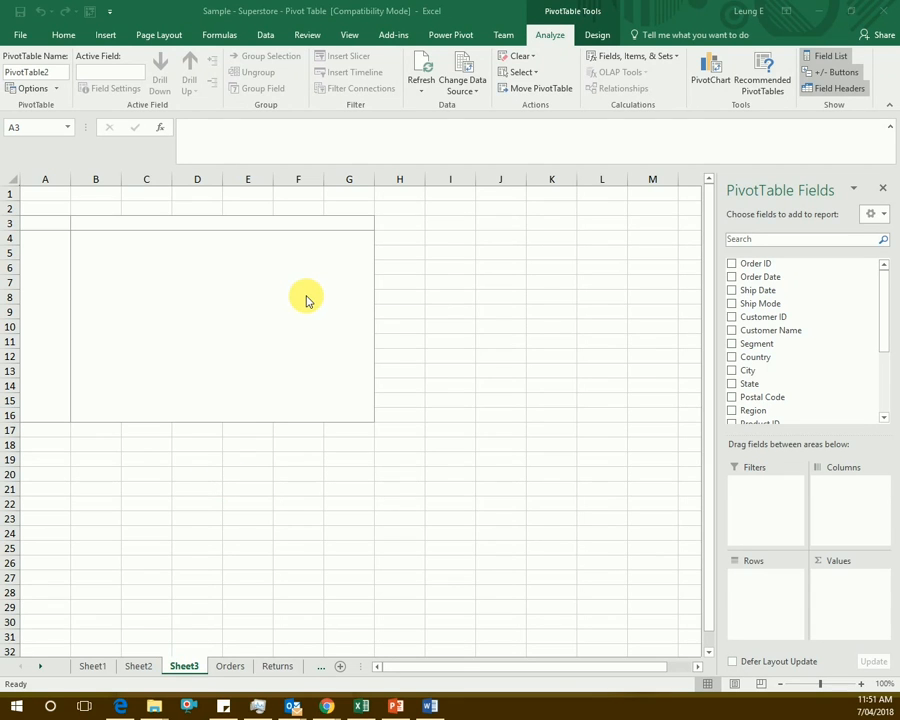
Step: Compare the field list of the empty pivot table on Sheet3 with the column headers in the Orders sheet
{"action": "left_click", "coordinate": [227, 273]}
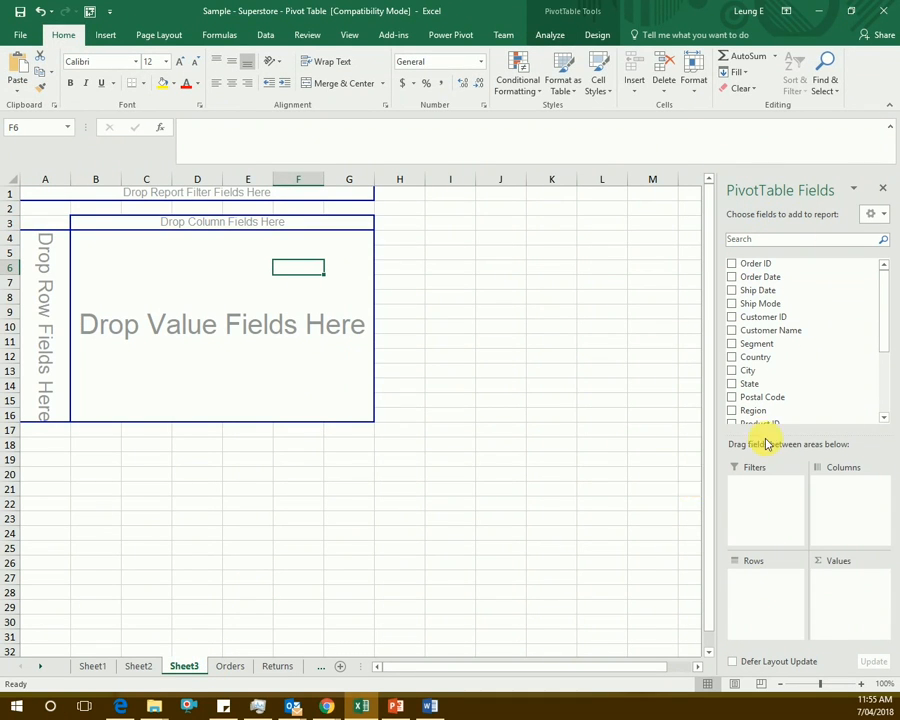
{"action": "left_click_drag", "start_coordinate": [772, 358], "coordinate": [783, 371]}
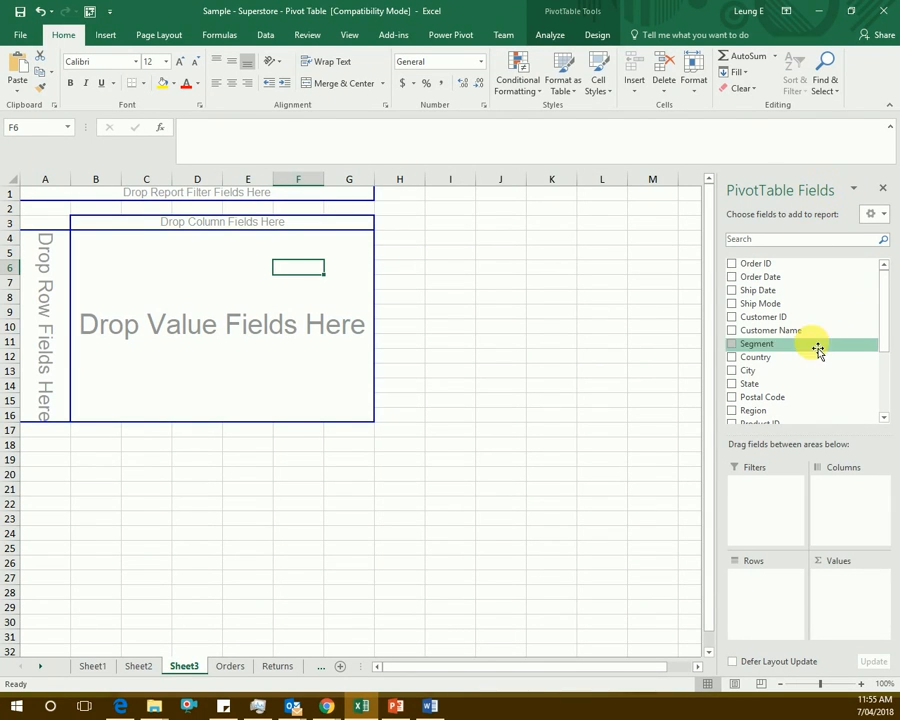
{"action": "left_click", "coordinate": [231, 667]}
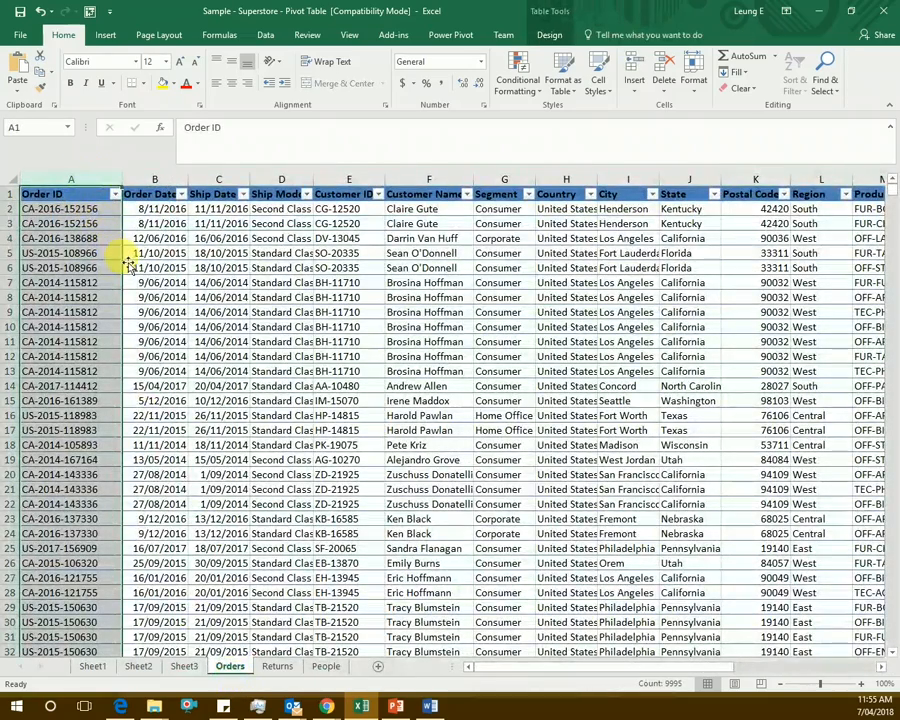
{"action": "left_click", "coordinate": [185, 668]}
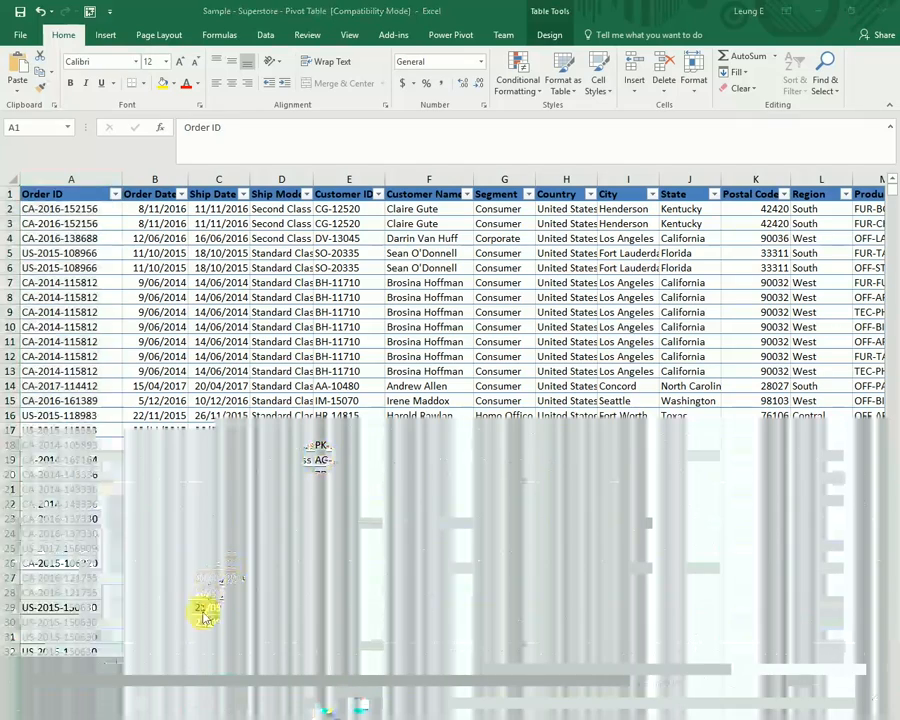
{"action": "left_click", "coordinate": [184, 668]}
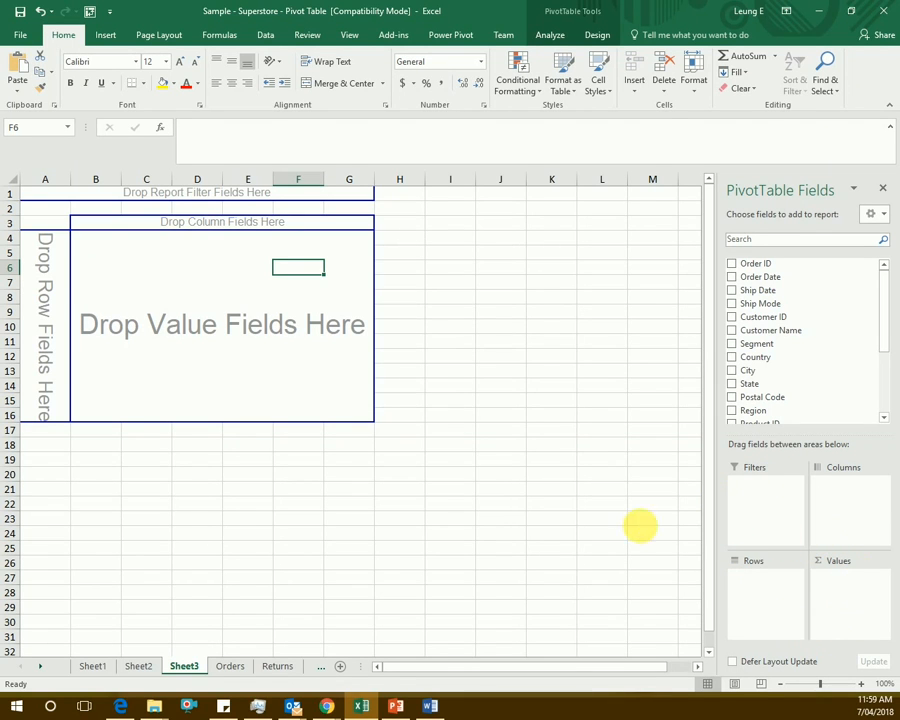
Step: Examine the example pivot table on Sheet2: the City rows, Ship Mode columns, Region filter and Sum of Sales values
{"action": "left_click", "coordinate": [138, 668]}
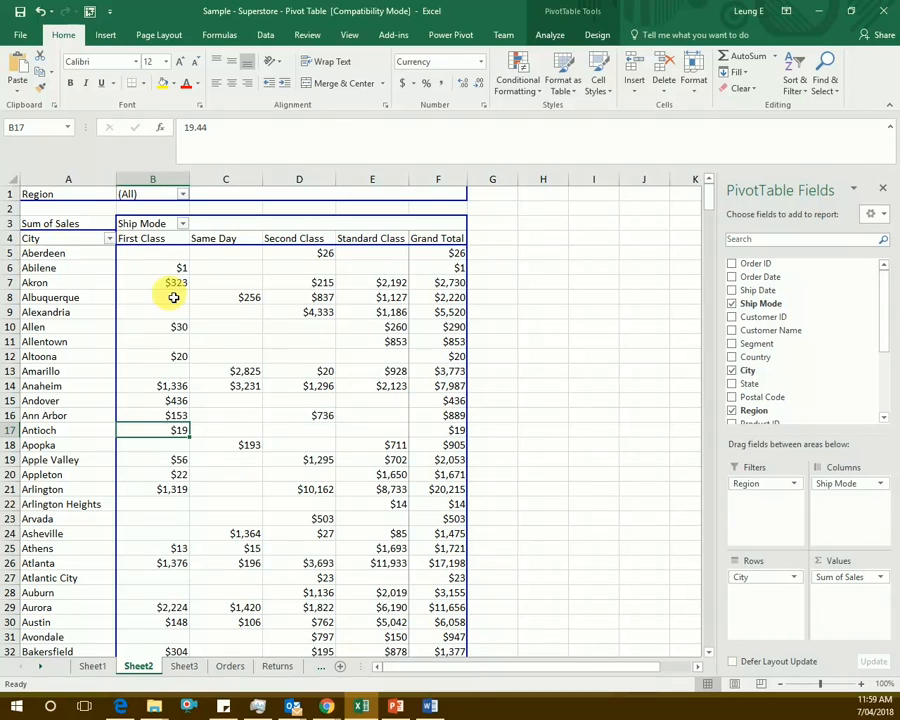
{"action": "left_click_drag", "start_coordinate": [66, 224], "coordinate": [75, 237]}
{"action": "left_click", "coordinate": [80, 245]}
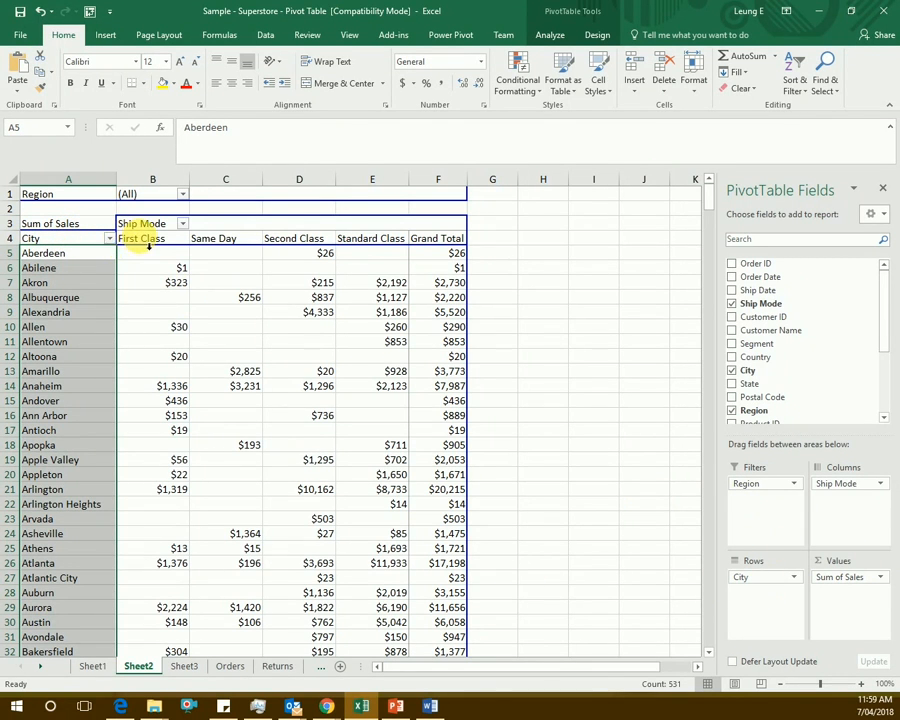
{"action": "left_click_drag", "start_coordinate": [121, 236], "coordinate": [263, 251]}
{"action": "left_click_drag", "start_coordinate": [173, 241], "coordinate": [444, 241]}
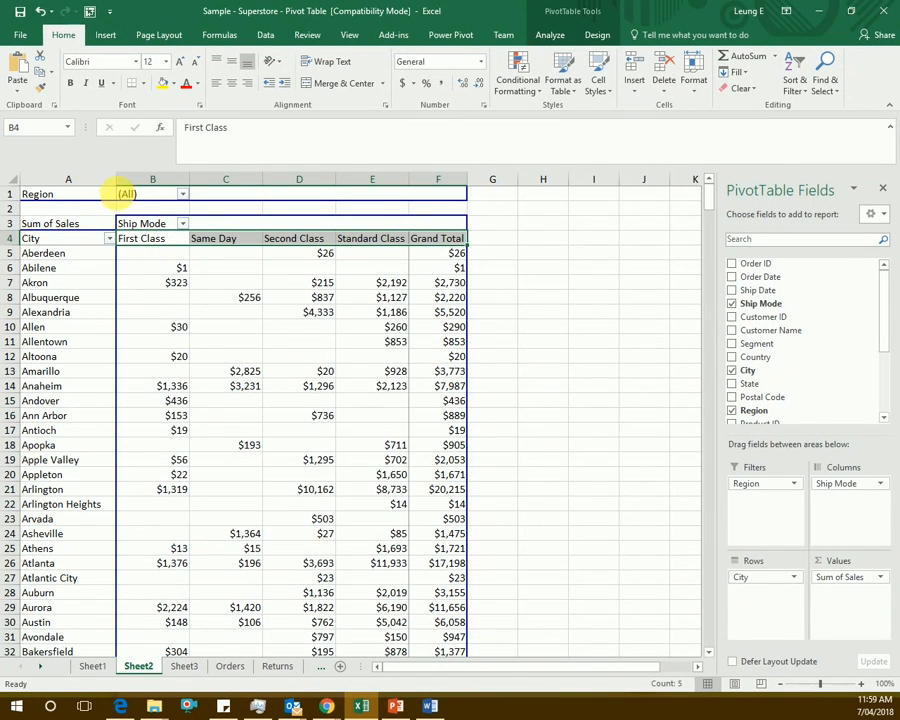
{"action": "left_click", "coordinate": [182, 195]}
{"action": "left_click", "coordinate": [306, 381]}
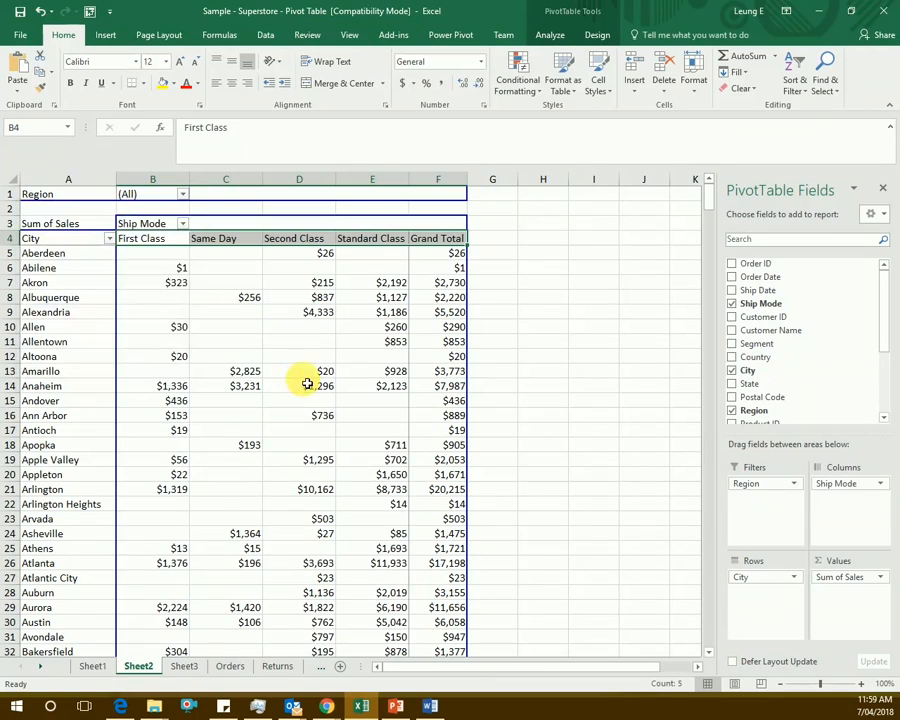
{"action": "left_click_drag", "start_coordinate": [180, 256], "coordinate": [428, 590]}
{"action": "left_click", "coordinate": [543, 548]}
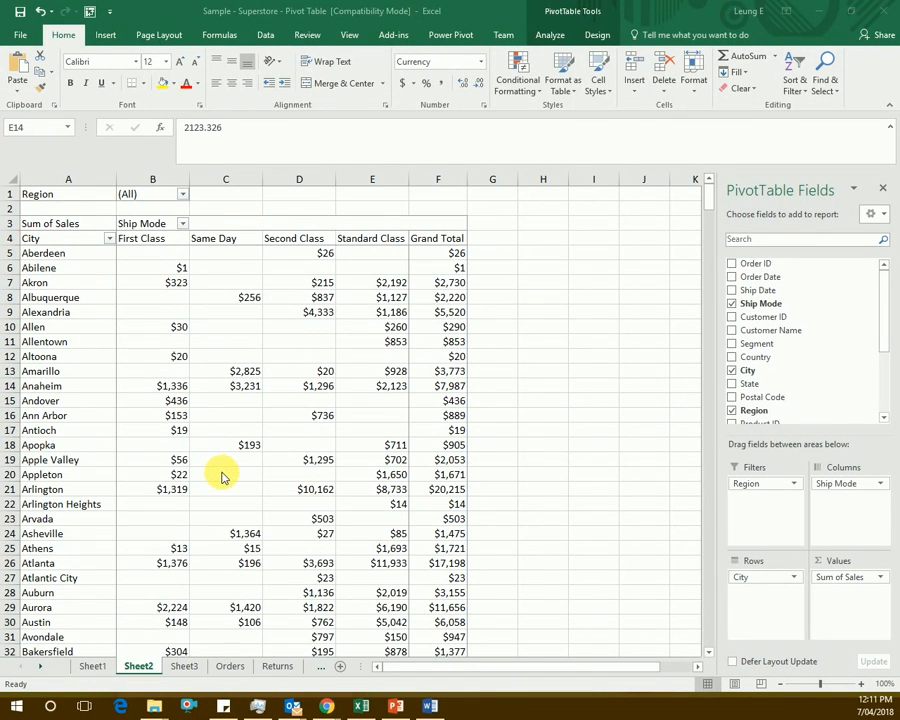
Step: Add the City field to the Rows area of the empty pivot table on Sheet3
{"action": "left_click", "coordinate": [184, 666]}
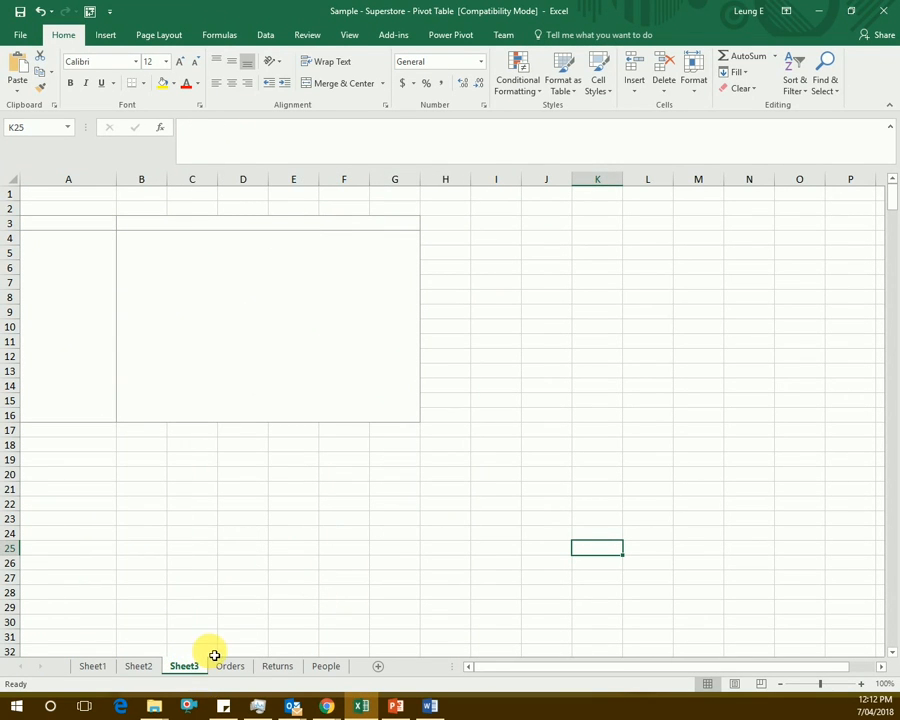
{"action": "left_click", "coordinate": [333, 272]}
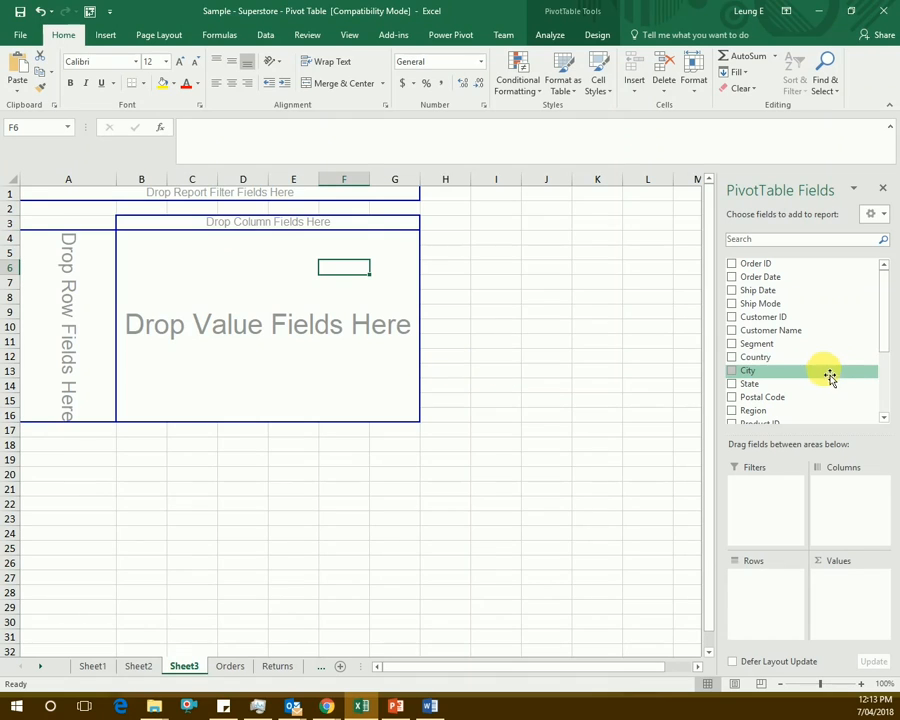
{"action": "left_click_drag", "start_coordinate": [828, 380], "coordinate": [133, 390]}
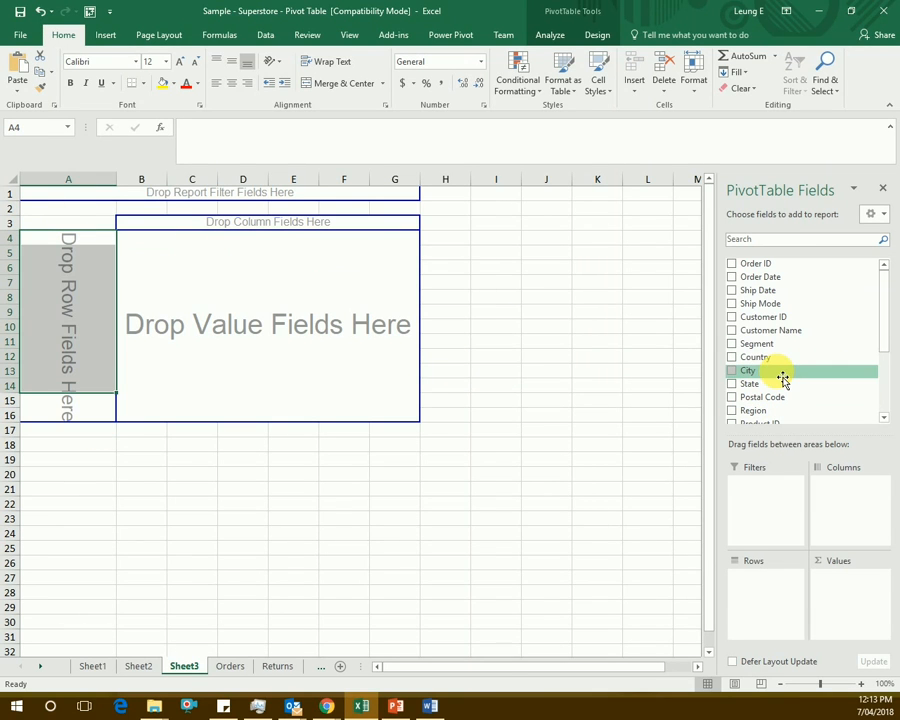
{"action": "left_click_drag", "start_coordinate": [783, 379], "coordinate": [758, 590]}
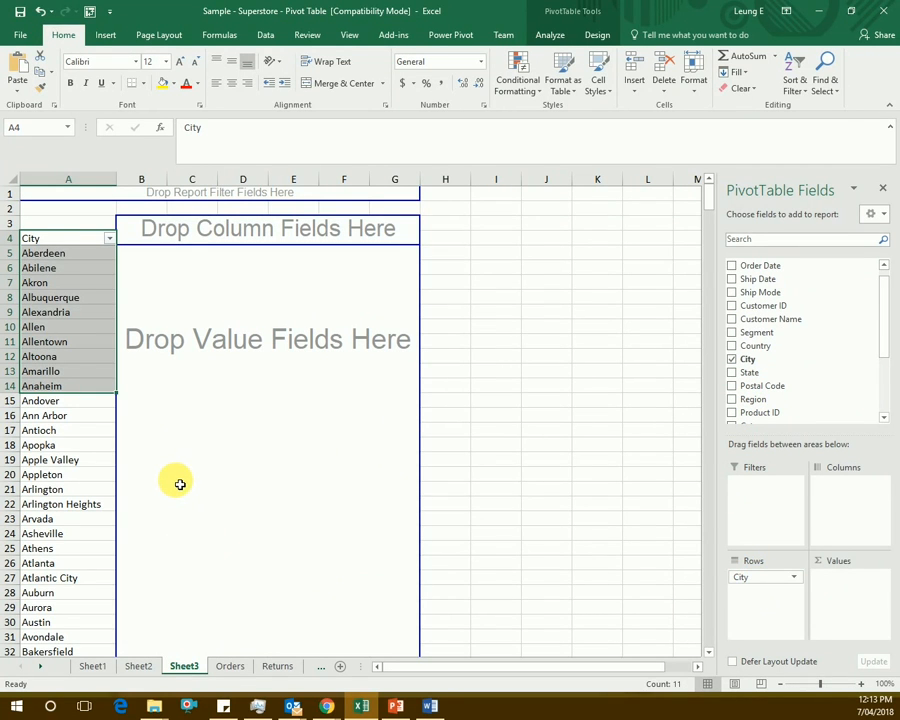
Step: Add the Ship Mode field to the Columns area of the pivot table on Sheet3
{"action": "left_click", "coordinate": [87, 261]}
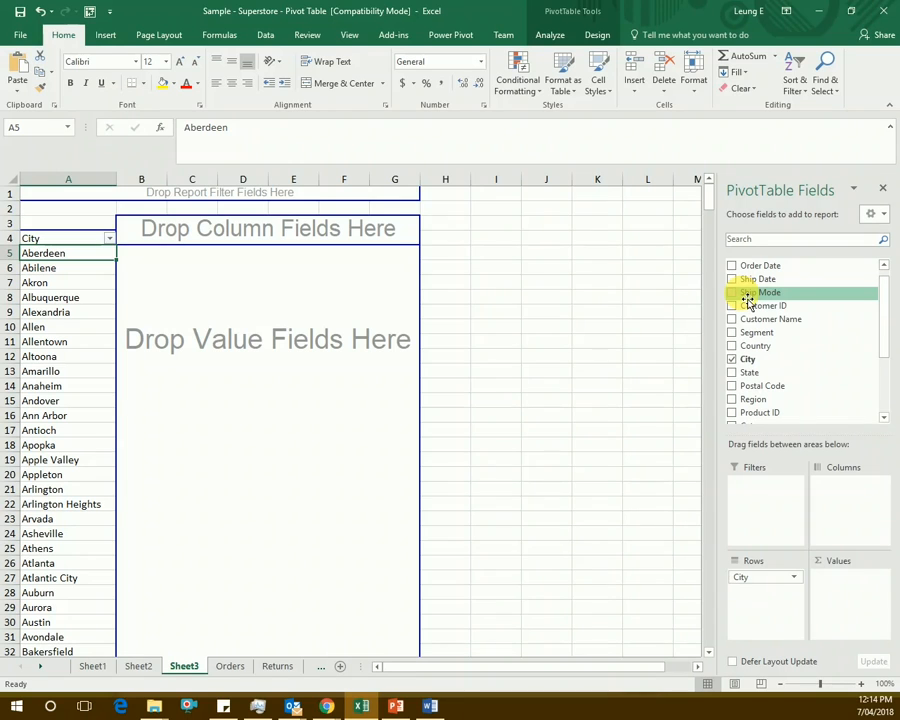
{"action": "left_click_drag", "start_coordinate": [750, 301], "coordinate": [768, 304]}
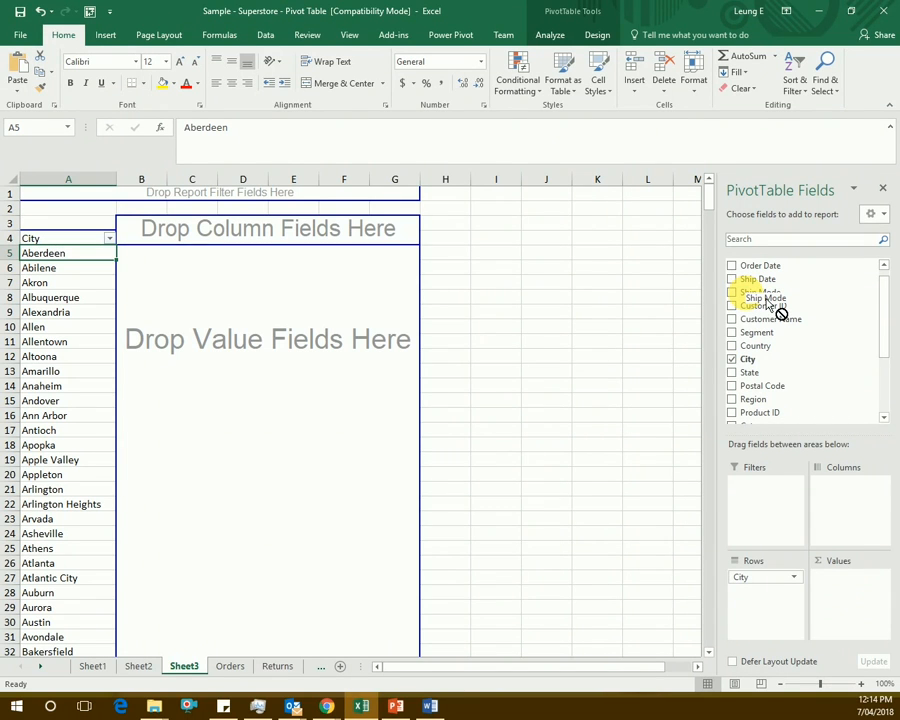
{"action": "left_click_drag", "start_coordinate": [768, 304], "coordinate": [852, 506]}
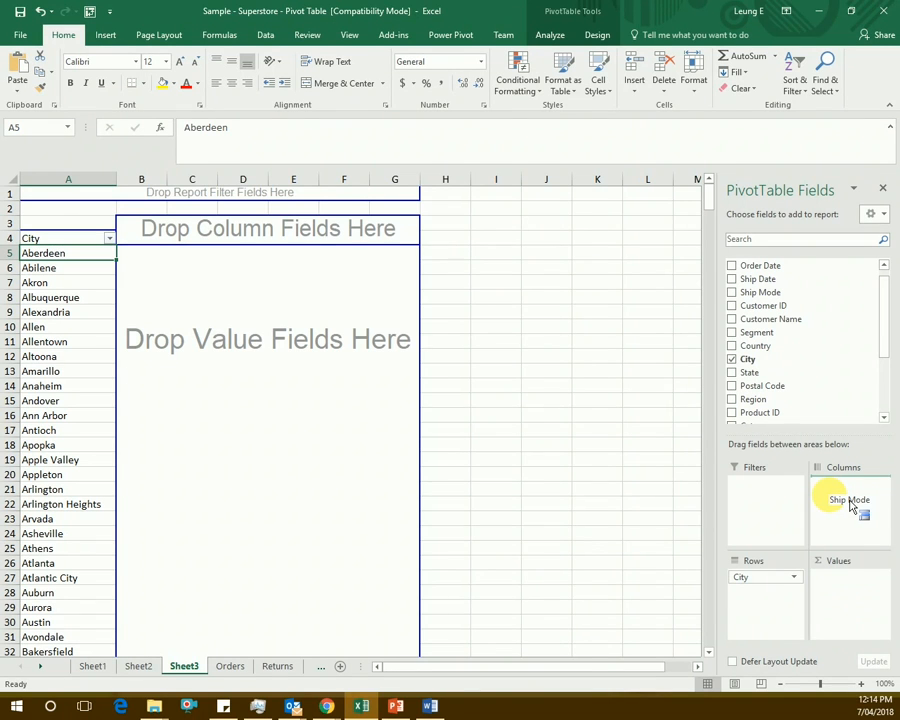
{"action": "left_click_drag", "start_coordinate": [828, 494], "coordinate": [830, 494]}
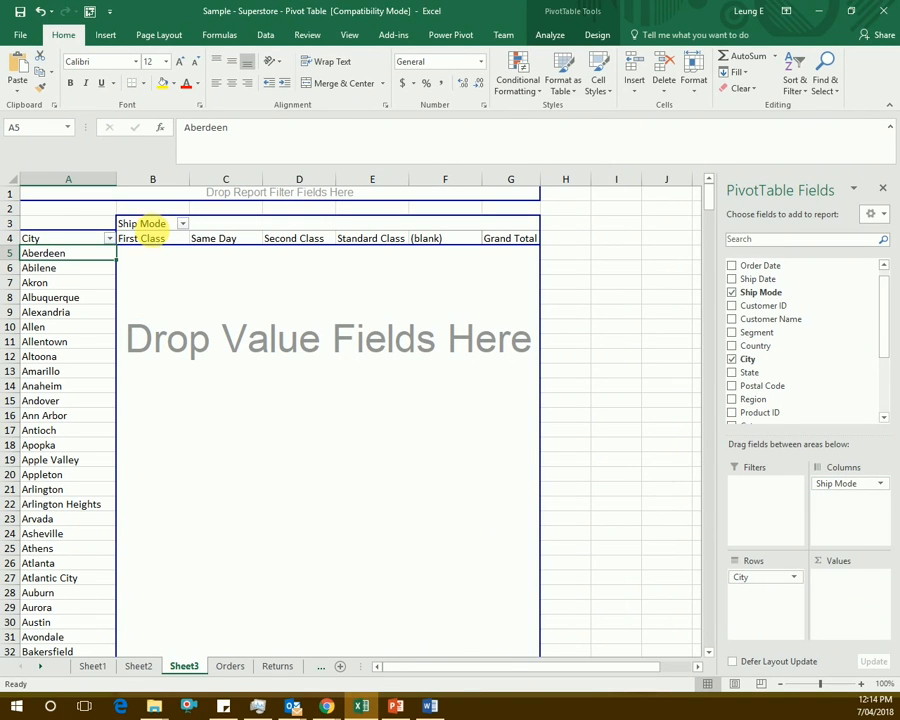
{"action": "left_click_drag", "start_coordinate": [158, 245], "coordinate": [361, 244]}
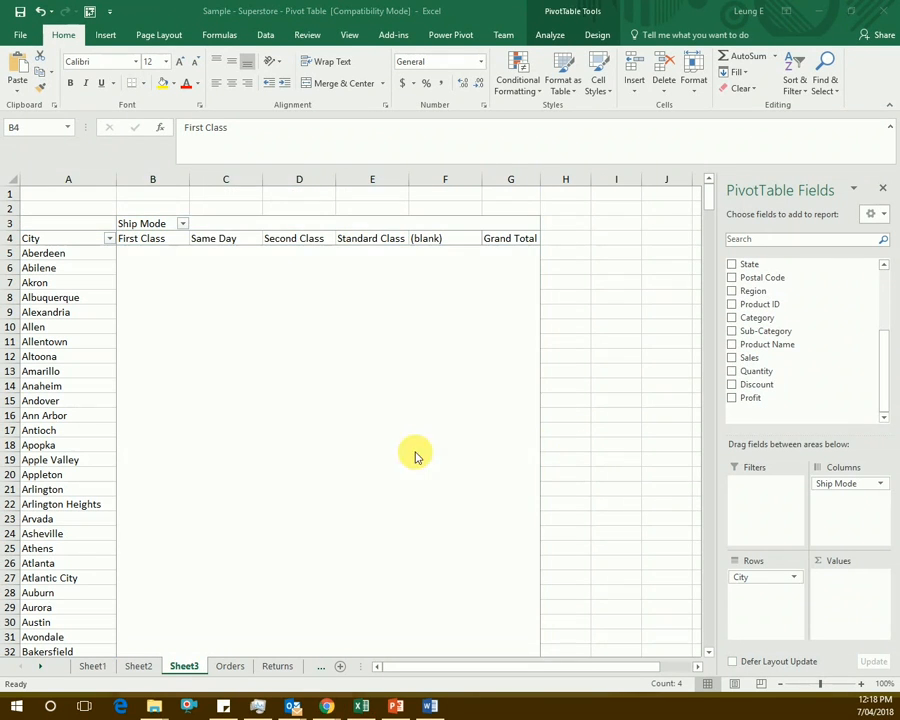
Step: Add the Sales field to the Values area of the Sheet3 pivot table
{"action": "left_click", "coordinate": [341, 453]}
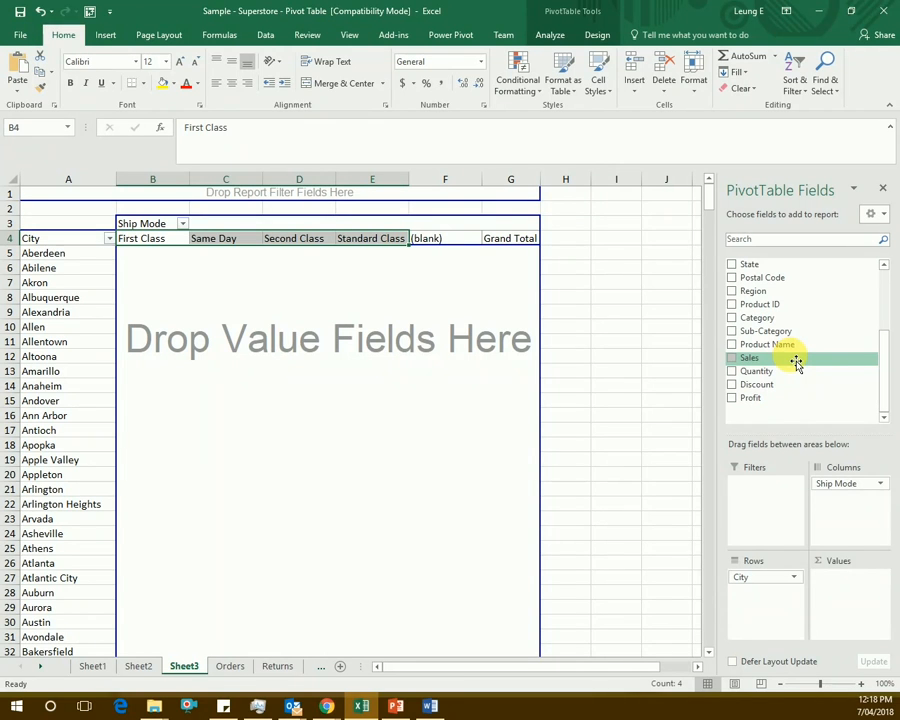
{"action": "left_click_drag", "start_coordinate": [797, 364], "coordinate": [834, 597]}
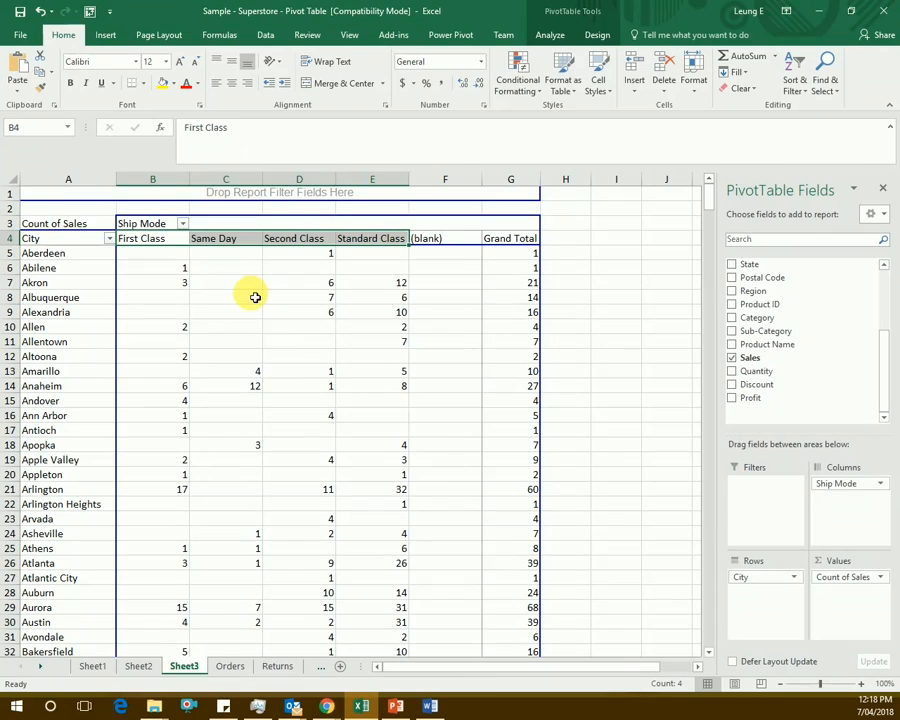
{"action": "mouse_move", "coordinate": [277, 309]}
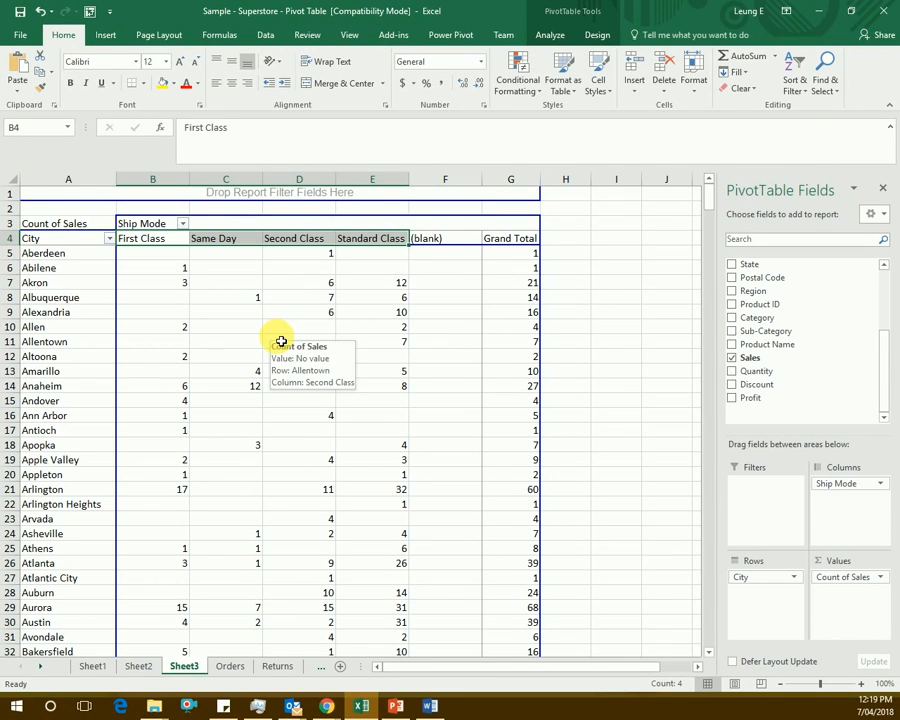
{"action": "mouse_move", "coordinate": [283, 357]}
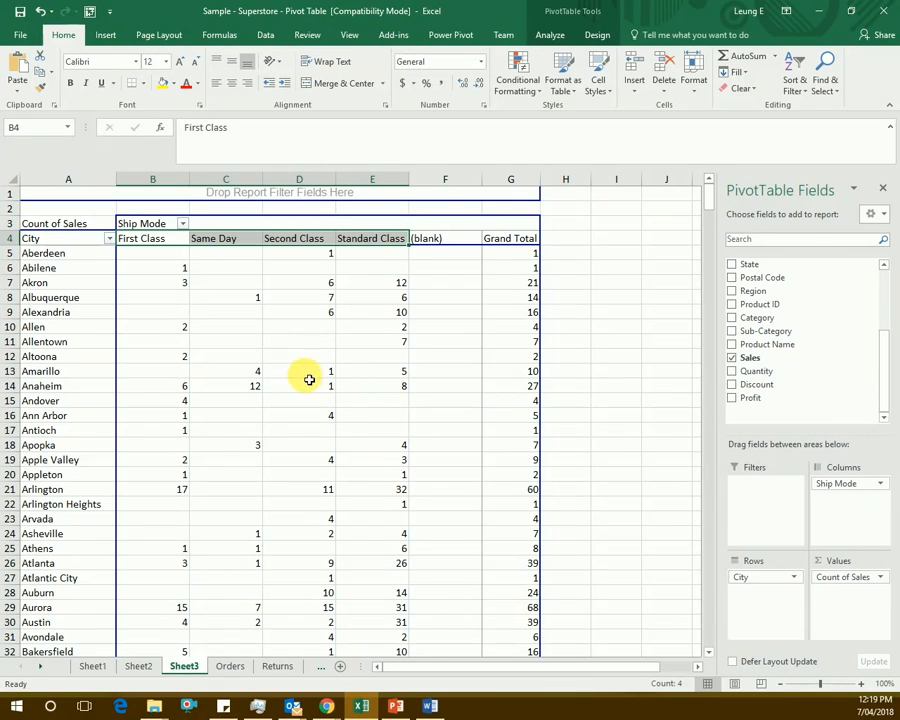
{"action": "mouse_move", "coordinate": [283, 456]}
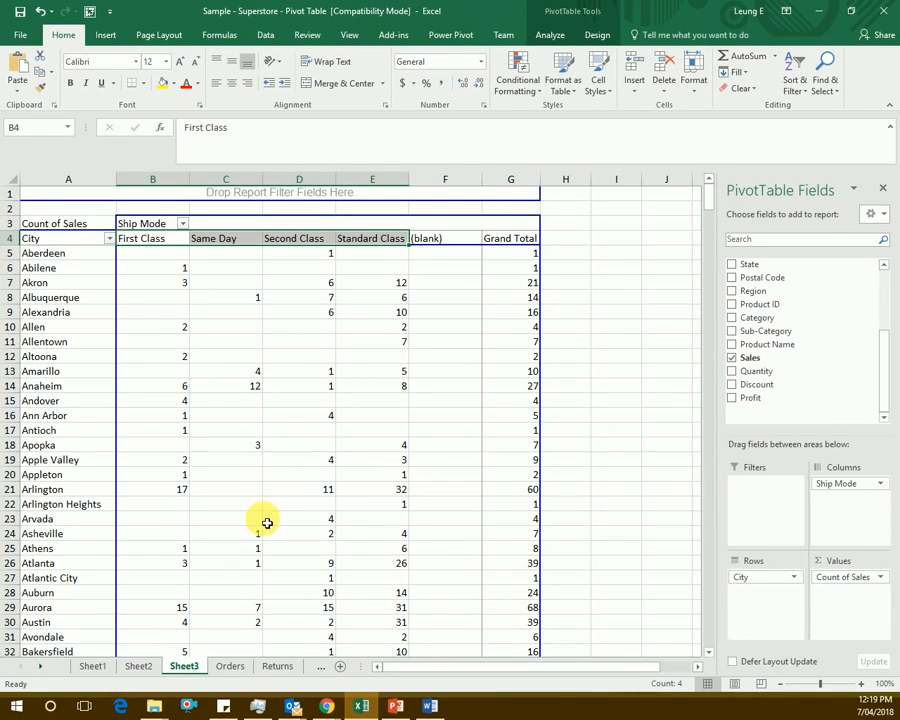
{"action": "mouse_move", "coordinate": [250, 540]}
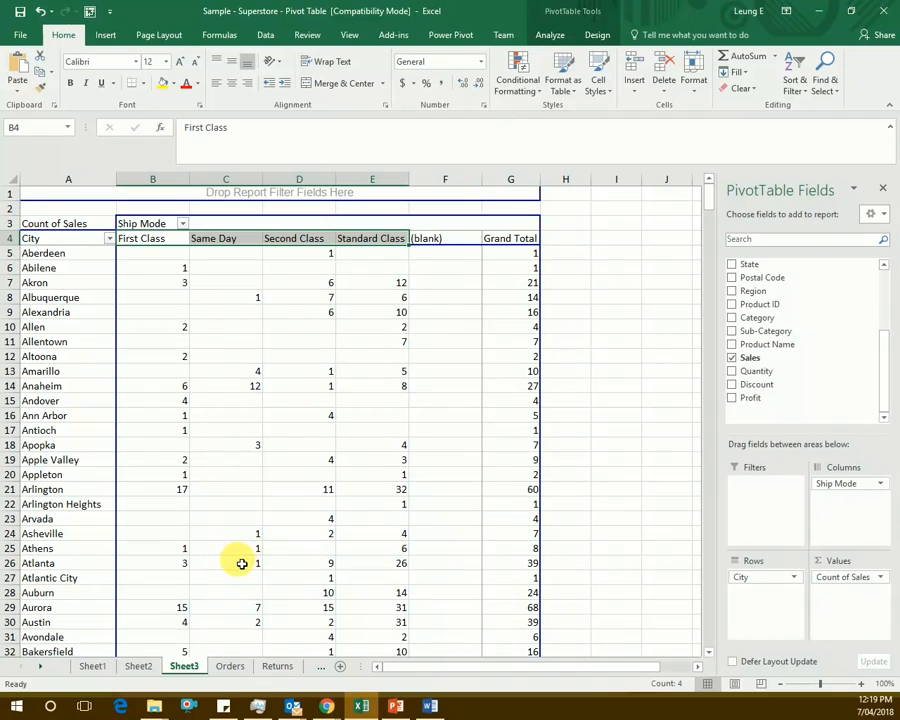
Step: Change the Sales value field of the pivot table to be summarized by Sum
{"action": "mouse_move", "coordinate": [360, 598]}
{"action": "left_click", "coordinate": [870, 580]}
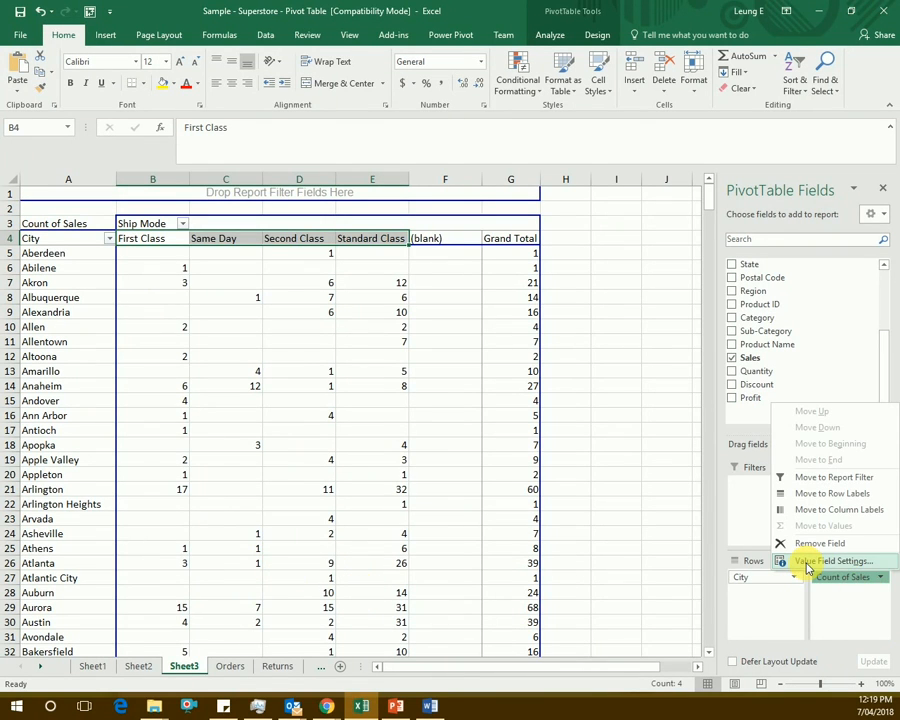
{"action": "left_click", "coordinate": [877, 586]}
{"action": "left_click", "coordinate": [877, 586]}
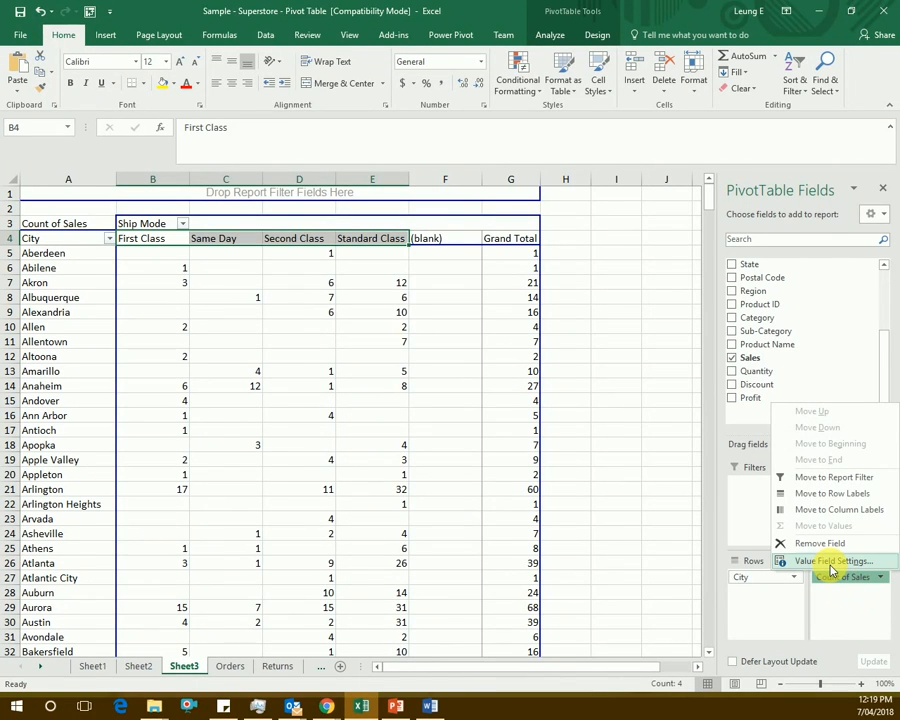
{"action": "left_click", "coordinate": [832, 563]}
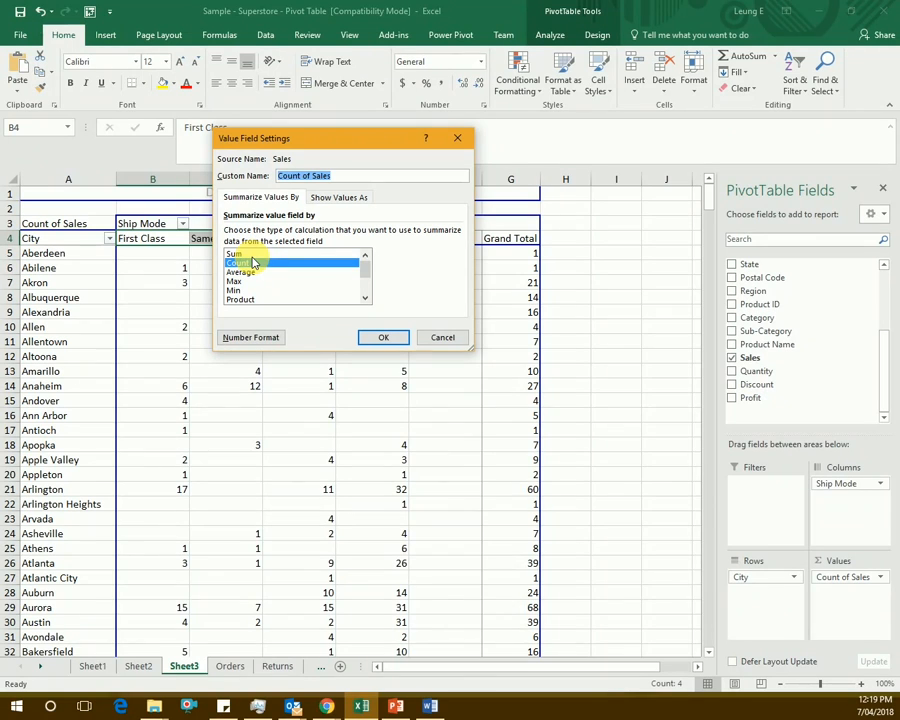
{"action": "left_click", "coordinate": [256, 254]}
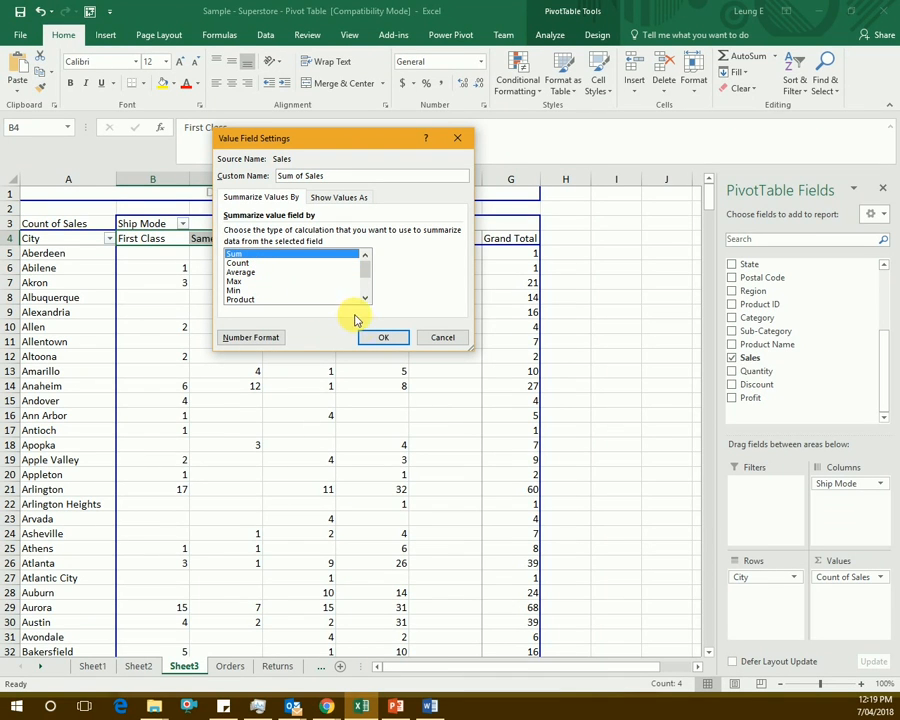
{"action": "left_click", "coordinate": [381, 340]}
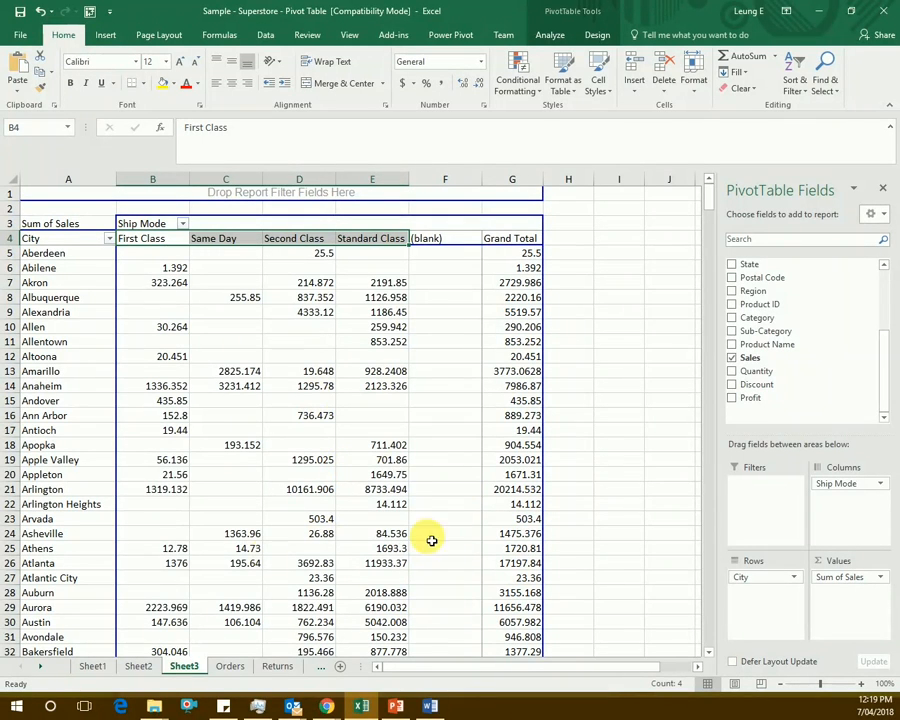
Step: Compare the number format of the sales values on Sheet3 with the example pivot table on Sheet2
{"action": "mouse_move", "coordinate": [388, 445]}
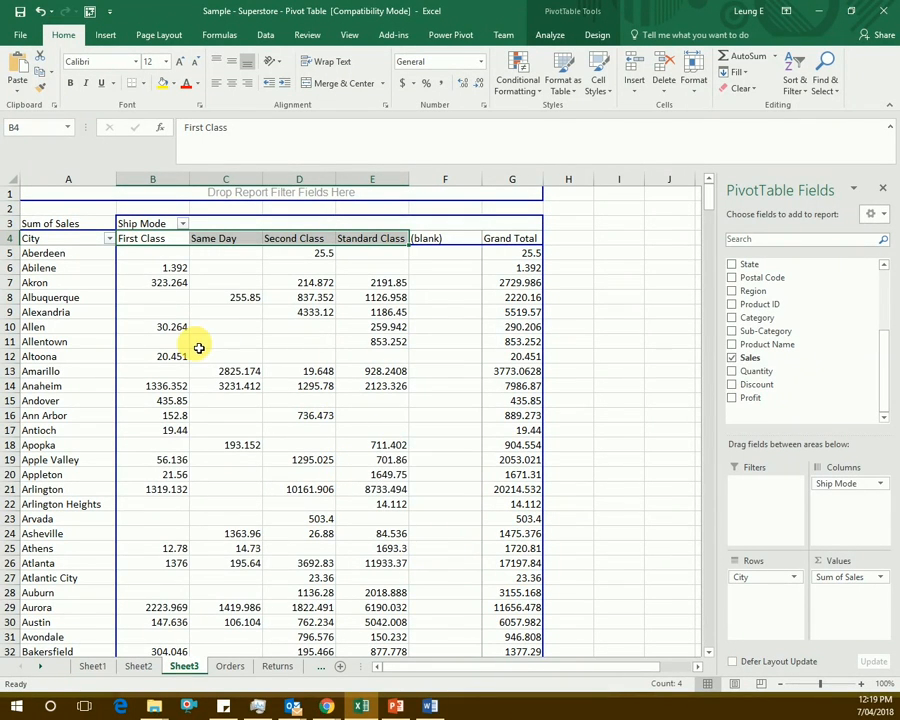
{"action": "mouse_move", "coordinate": [311, 285]}
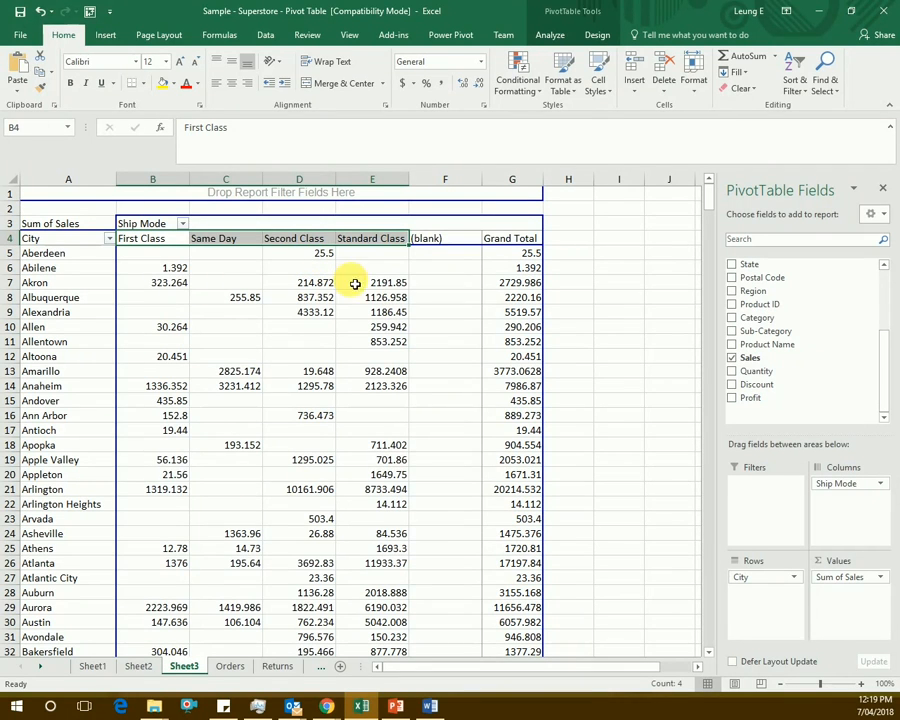
{"action": "mouse_move", "coordinate": [254, 380]}
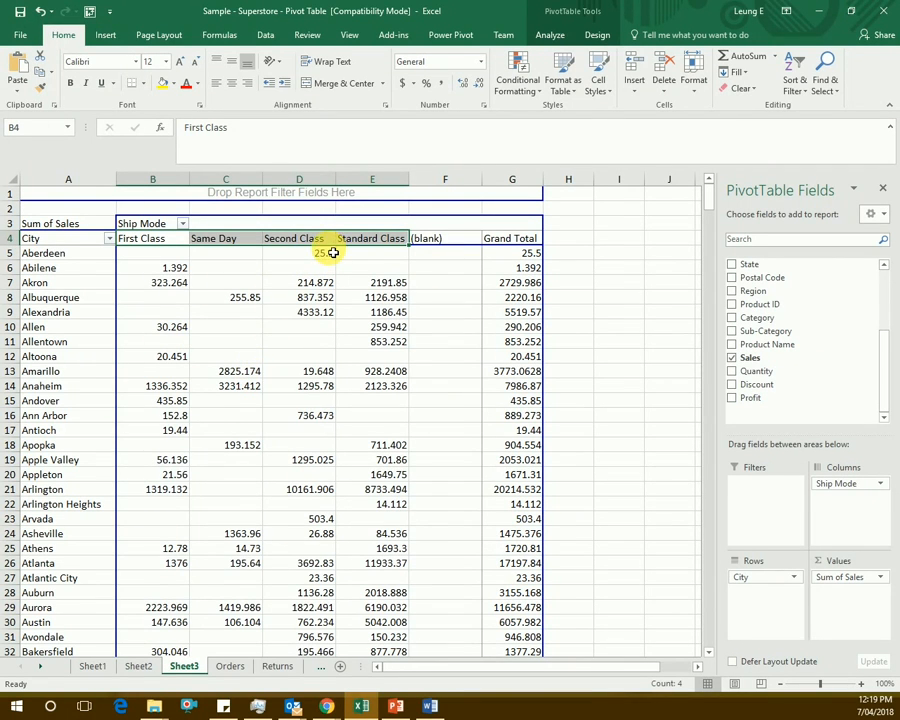
{"action": "mouse_move", "coordinate": [332, 254]}
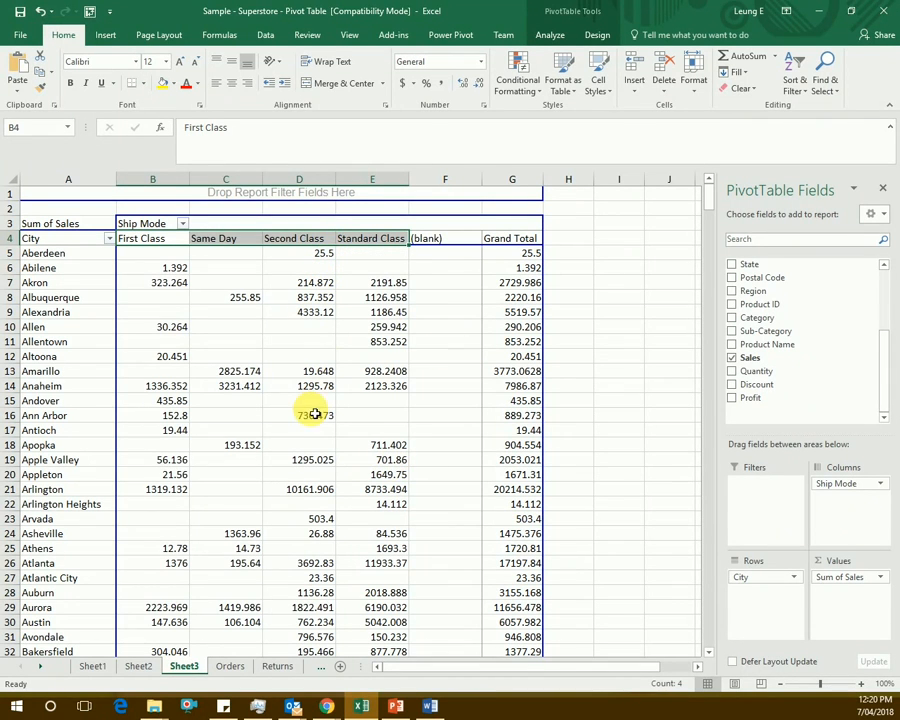
{"action": "left_click", "coordinate": [140, 665]}
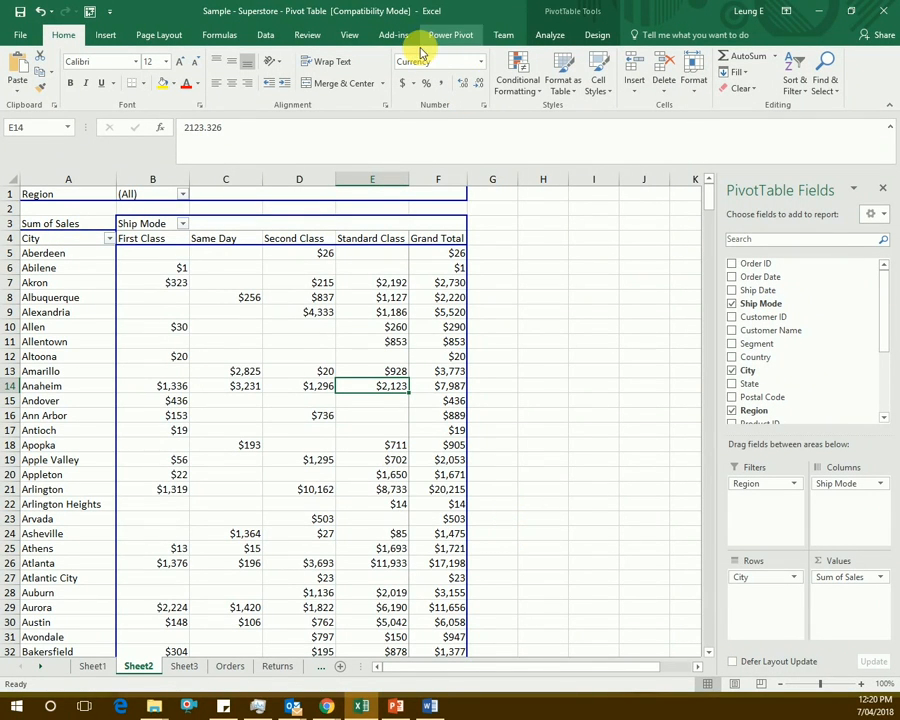
{"action": "left_click", "coordinate": [183, 665]}
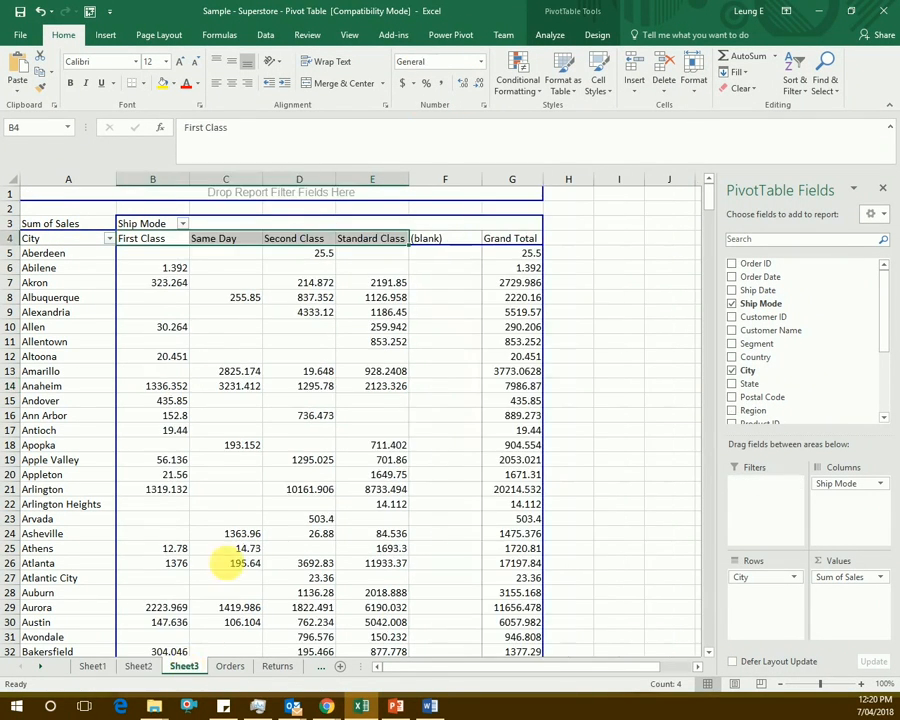
Step: Format the Sum of Sales value field on Sheet3 as Currency with 0 decimal places and the $ symbol
{"action": "left_click", "coordinate": [355, 410]}
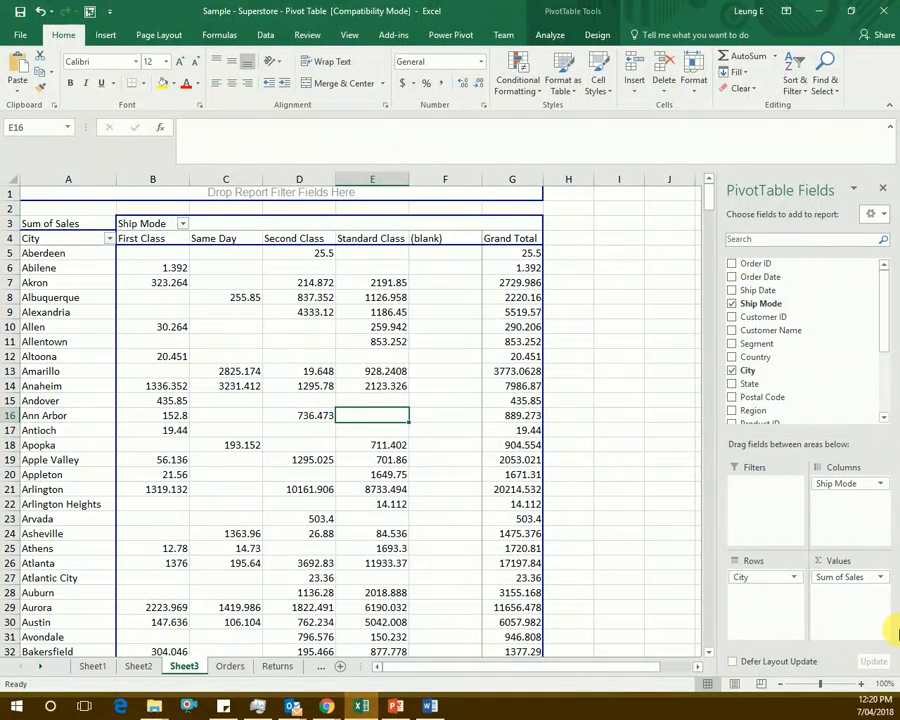
{"action": "left_click", "coordinate": [855, 584]}
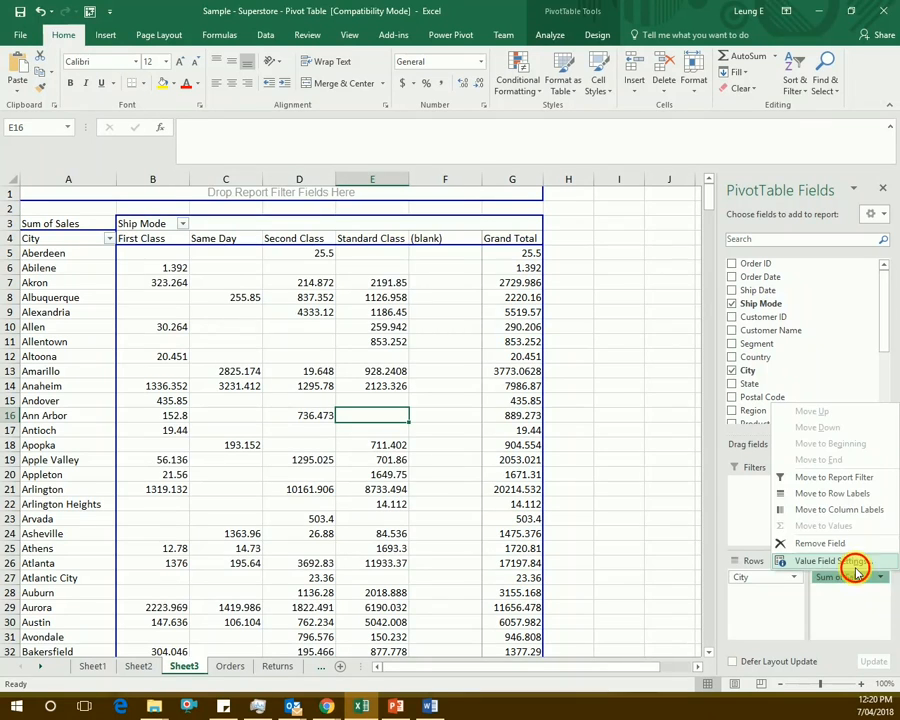
{"action": "left_click", "coordinate": [855, 568]}
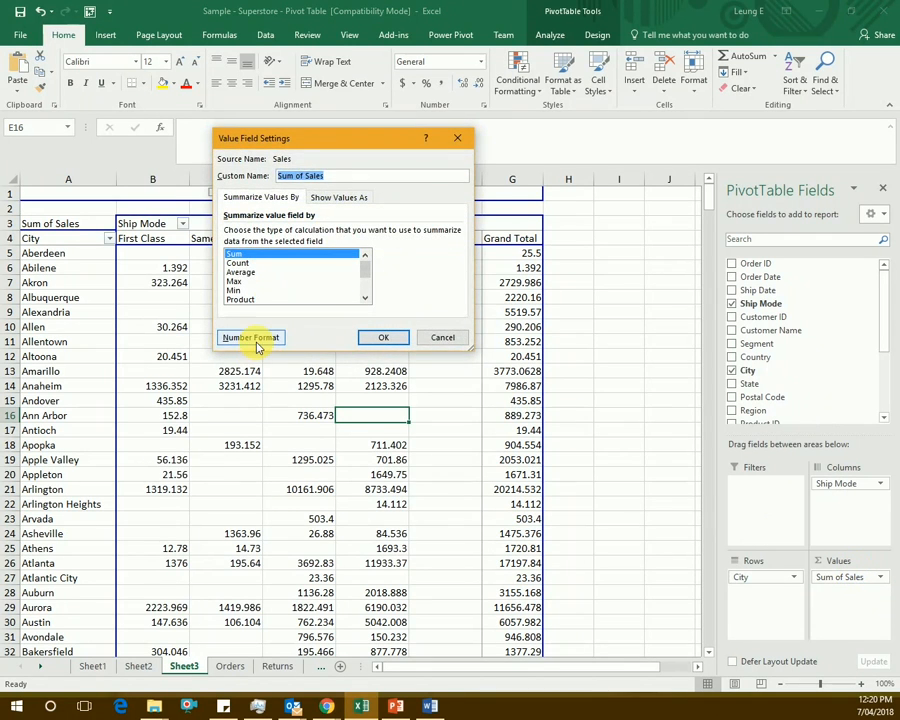
{"action": "left_click", "coordinate": [252, 340]}
{"action": "left_click", "coordinate": [212, 161]}
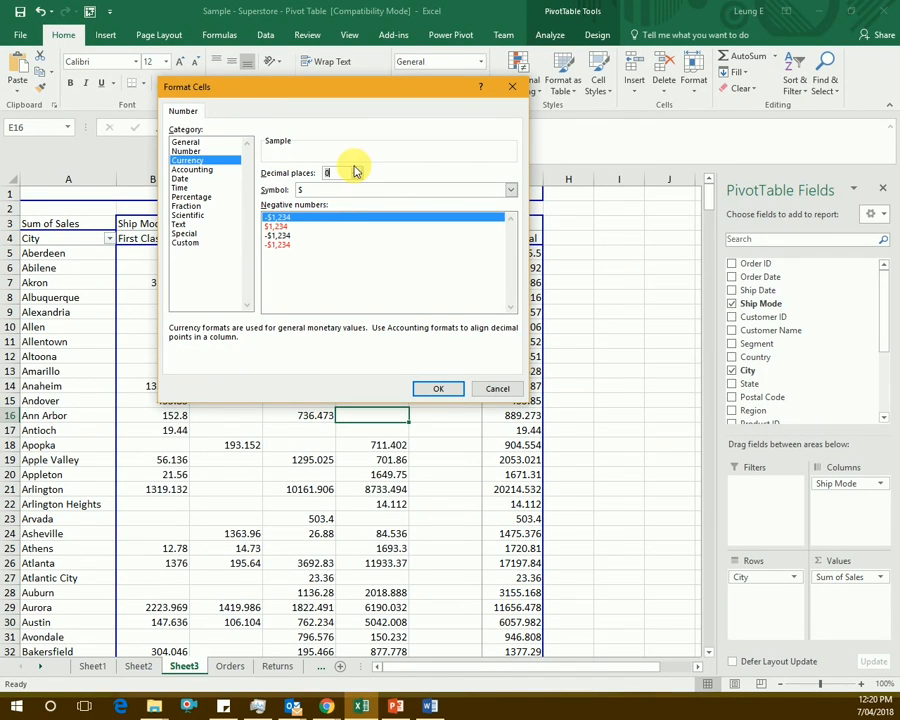
{"action": "left_click", "coordinate": [456, 392]}
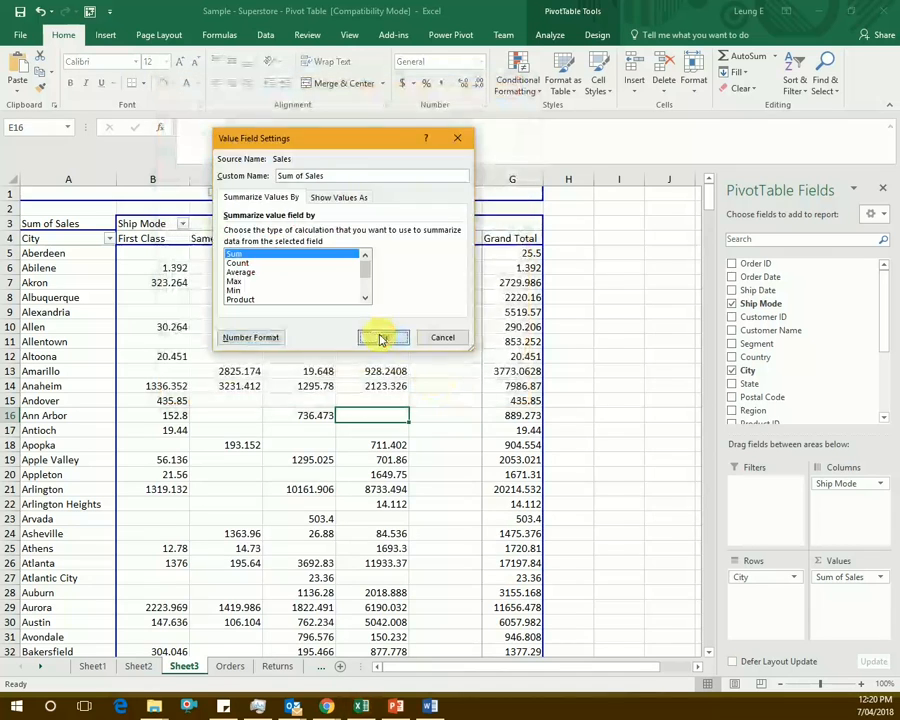
{"action": "left_click", "coordinate": [378, 334]}
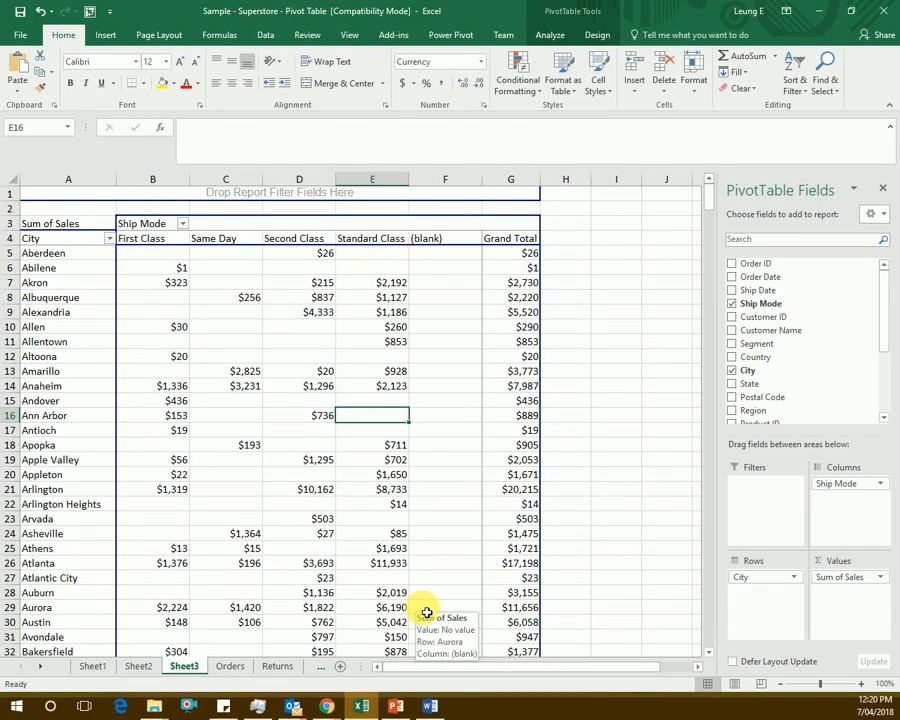
Step: Check the example layout on Sheet2, and add the Region field above City in the Rows area of the Sheet3 pivot table
{"action": "left_click", "coordinate": [146, 670]}
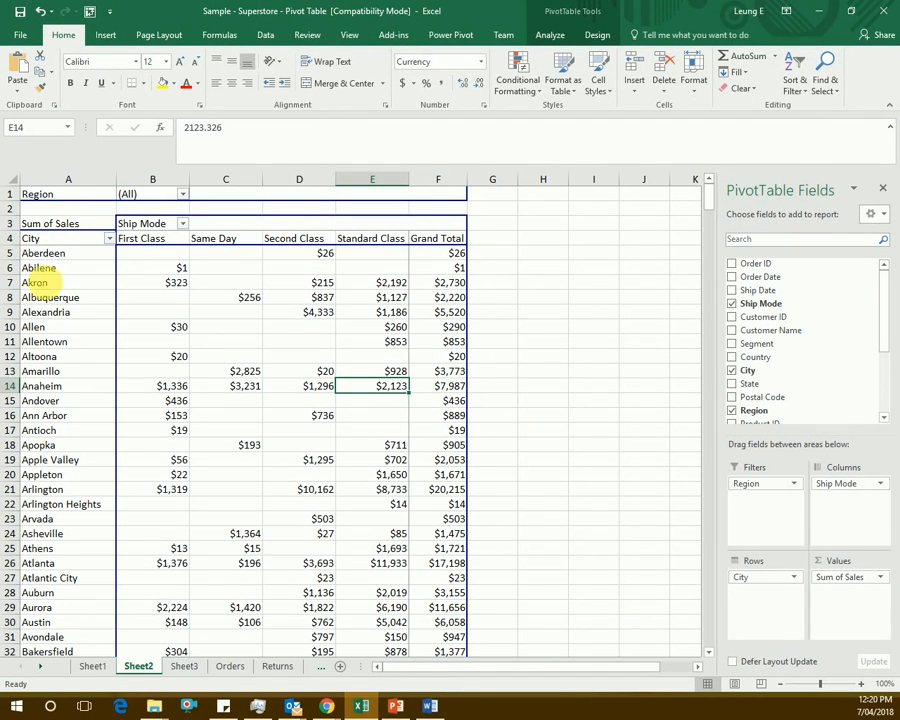
{"action": "left_click", "coordinate": [184, 666]}
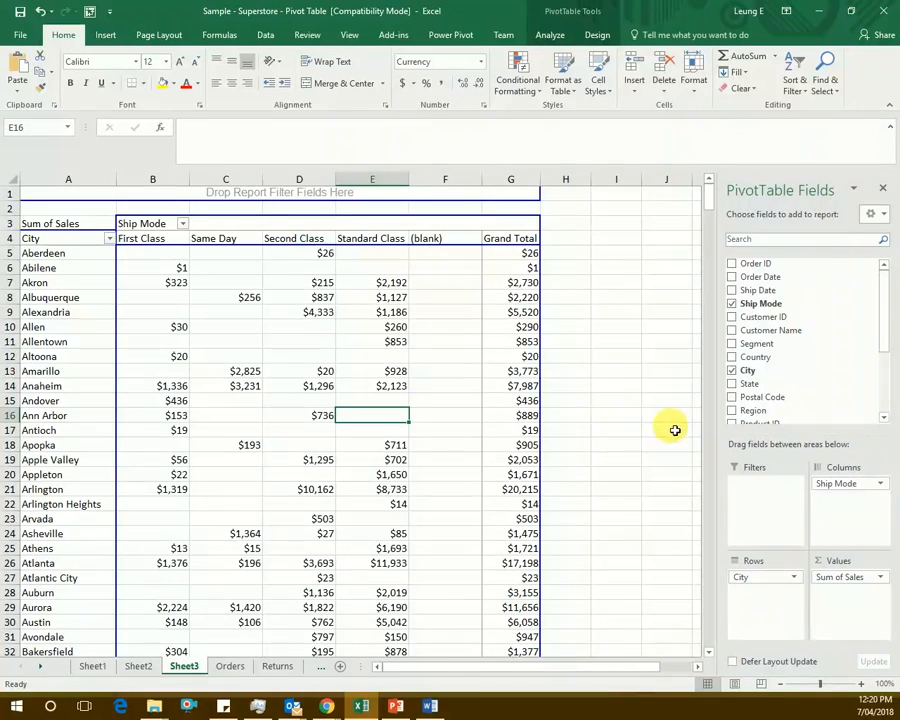
{"action": "left_click", "coordinate": [89, 372]}
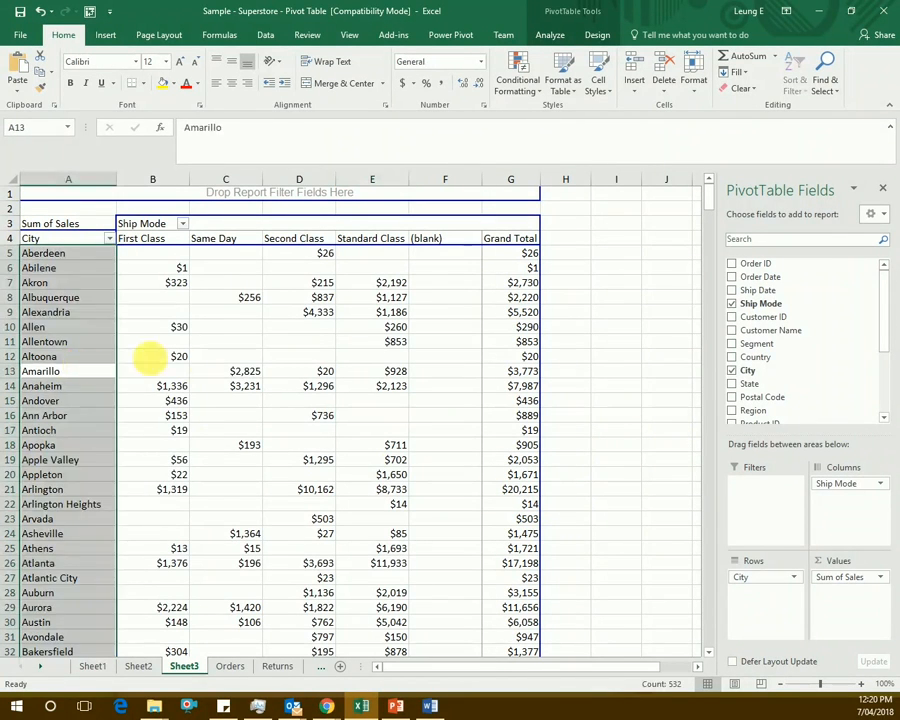
{"action": "left_click", "coordinate": [226, 356]}
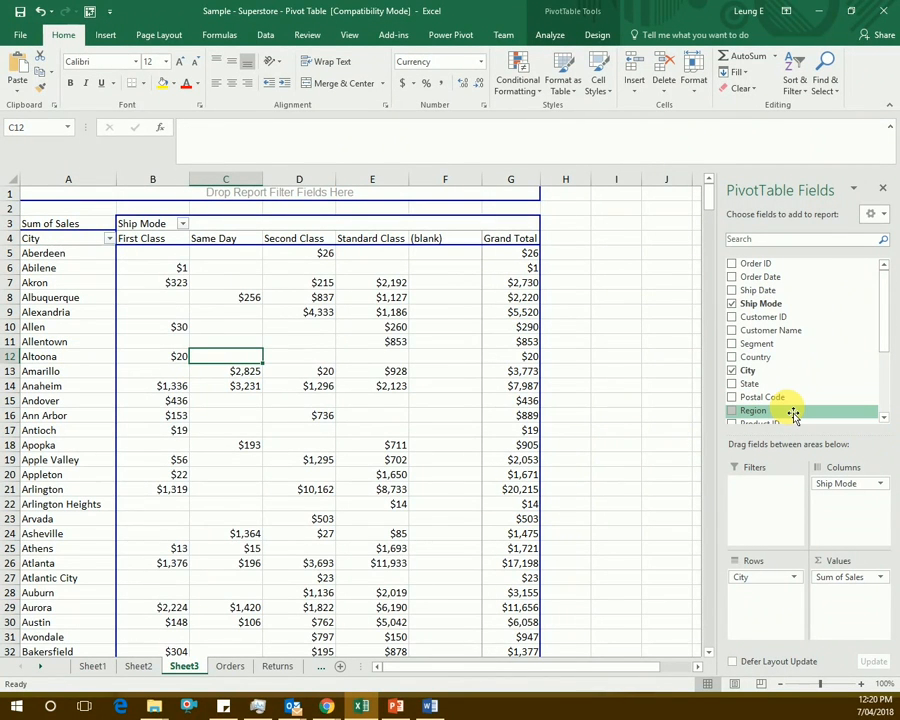
{"action": "left_click_drag", "start_coordinate": [790, 410], "coordinate": [774, 582]}
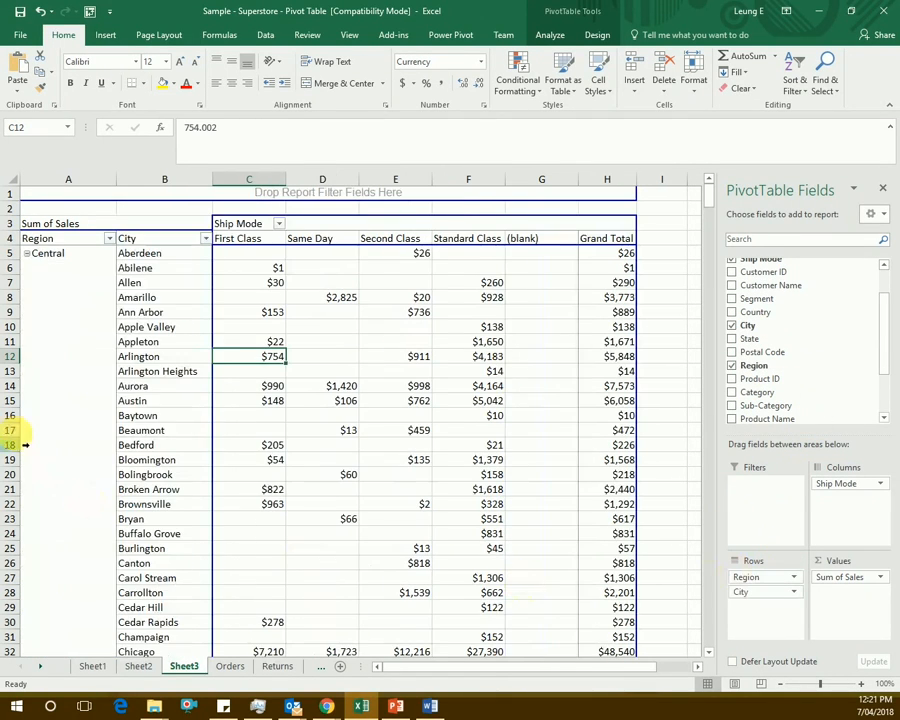
Step: Look through the Sheet3 pivot table rows to examine how the cities are listed under each region
{"action": "left_click", "coordinate": [64, 371]}
{"action": "scroll", "coordinate": [177, 510], "scroll_direction": "down", "scroll_amount": 15}
{"action": "scroll", "coordinate": [177, 520], "scroll_direction": "up", "scroll_amount": 15}
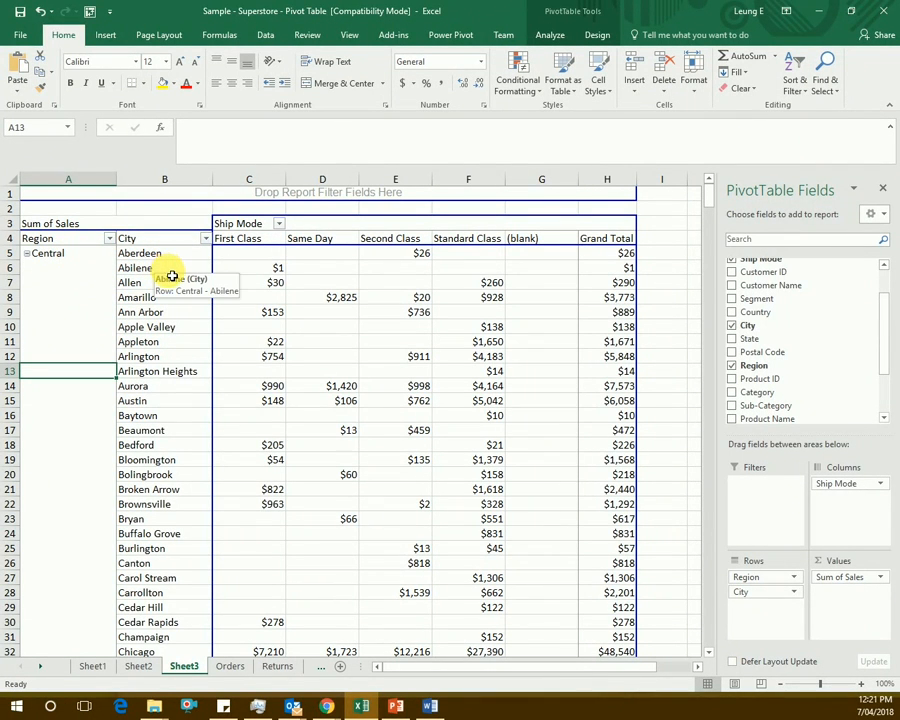
{"action": "scroll", "coordinate": [255, 470], "scroll_direction": "down", "scroll_amount": 20}
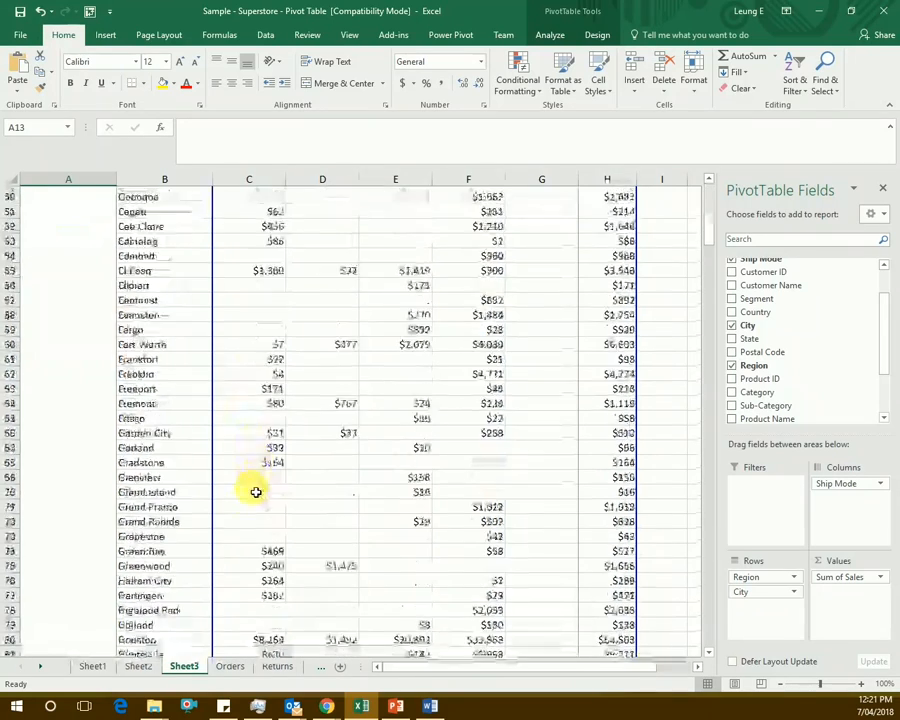
{"action": "scroll", "coordinate": [253, 548], "scroll_direction": "down", "scroll_amount": 6}
Step: Check the example layout on Sheet2, and move the Region field from Rows to Filters in the Sheet3 pivot table
{"action": "left_click", "coordinate": [136, 665]}
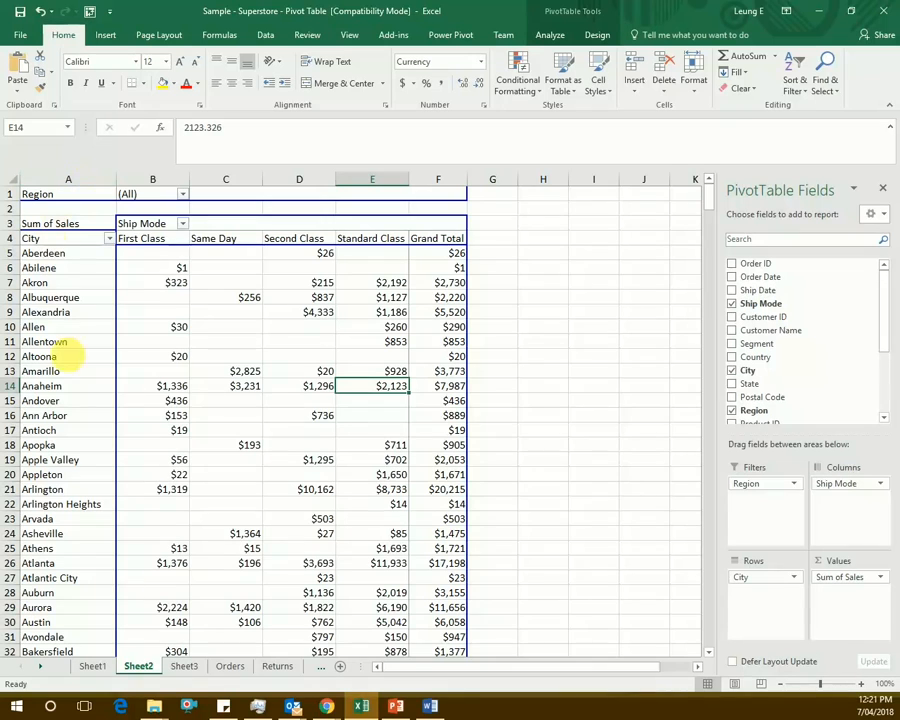
{"action": "left_click", "coordinate": [200, 665]}
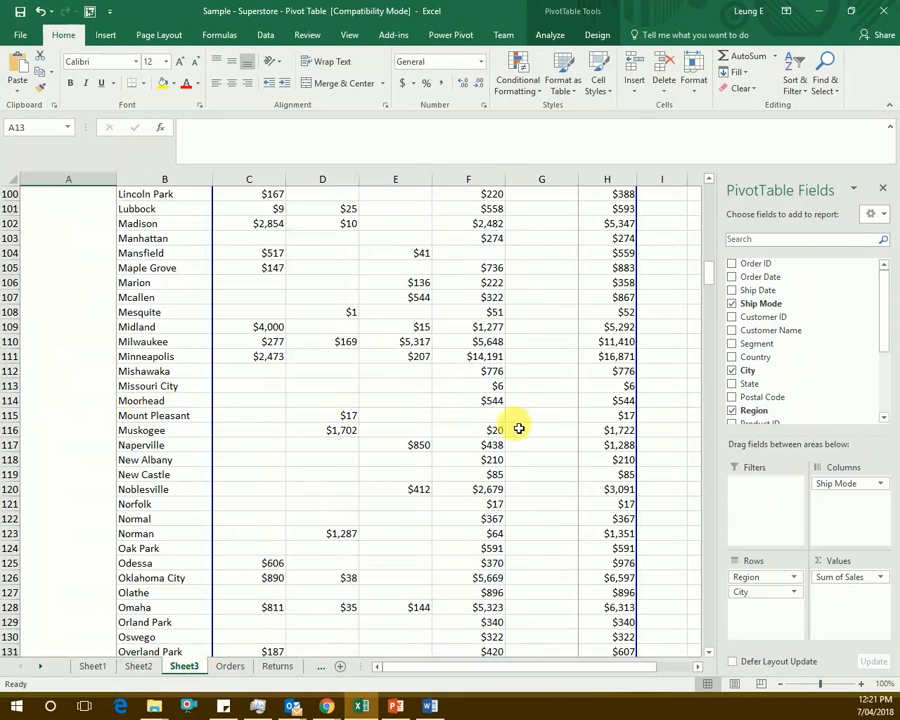
{"action": "left_click_drag", "start_coordinate": [703, 269], "coordinate": [705, 185]}
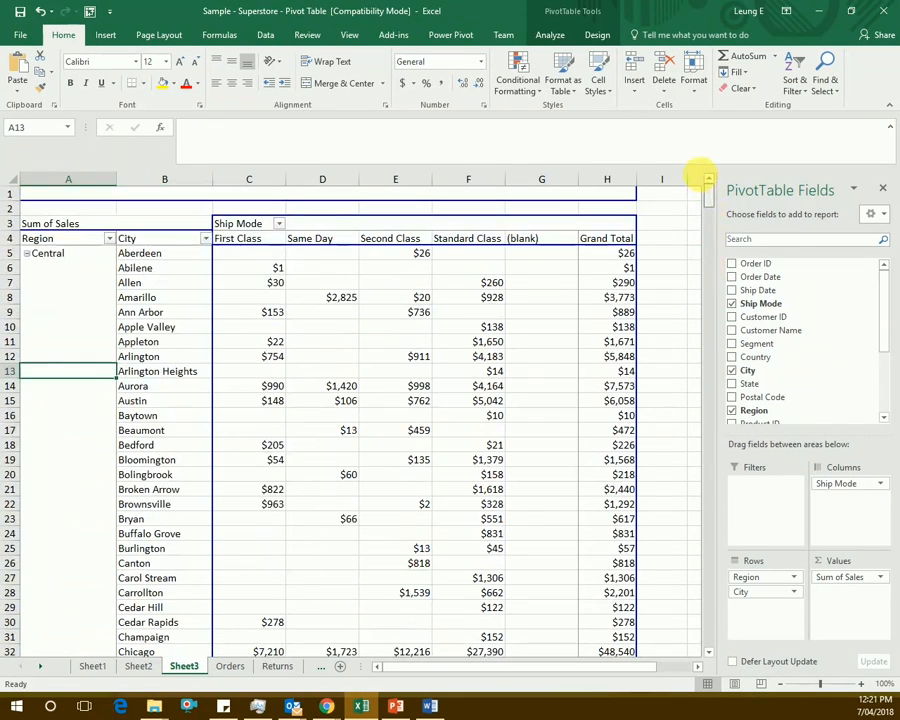
{"action": "left_click_drag", "start_coordinate": [769, 590], "coordinate": [788, 486]}
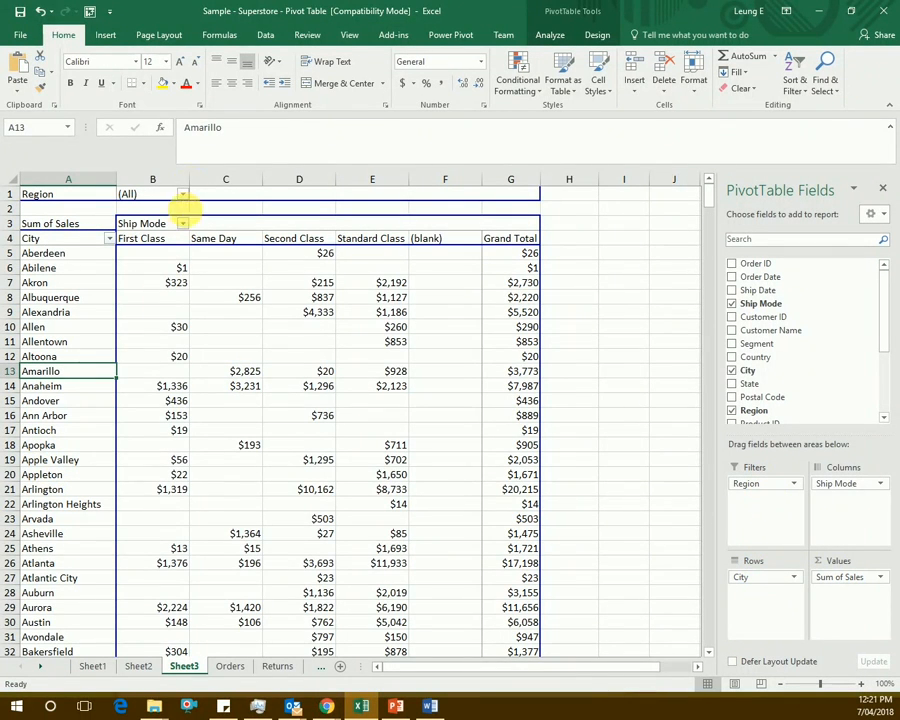
Step: Filter the Sheet3 pivot table by Region to show only Central
{"action": "left_click", "coordinate": [183, 194]}
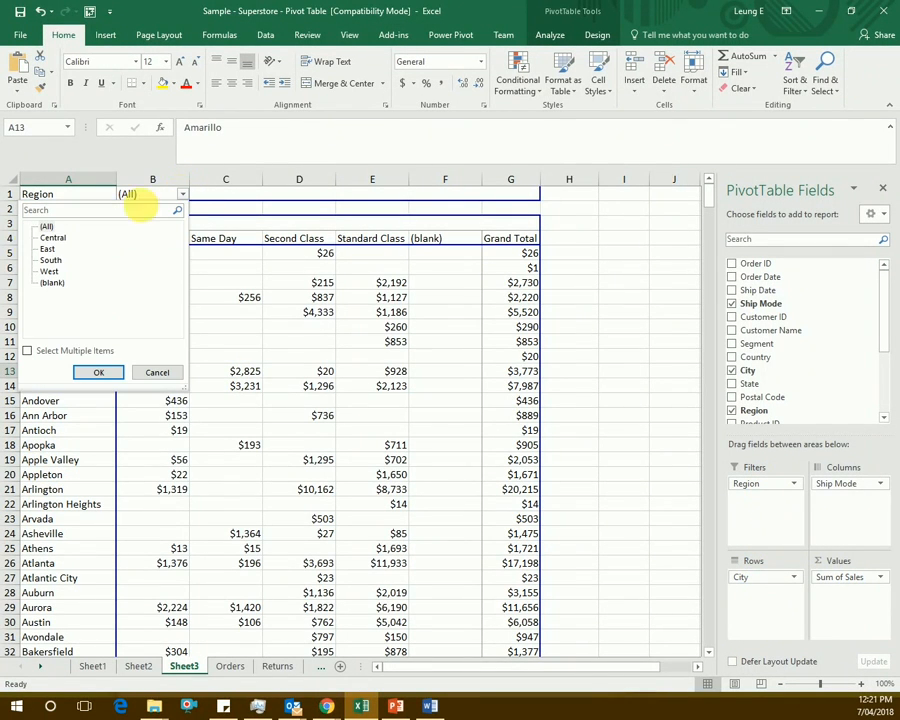
{"action": "left_click", "coordinate": [57, 239]}
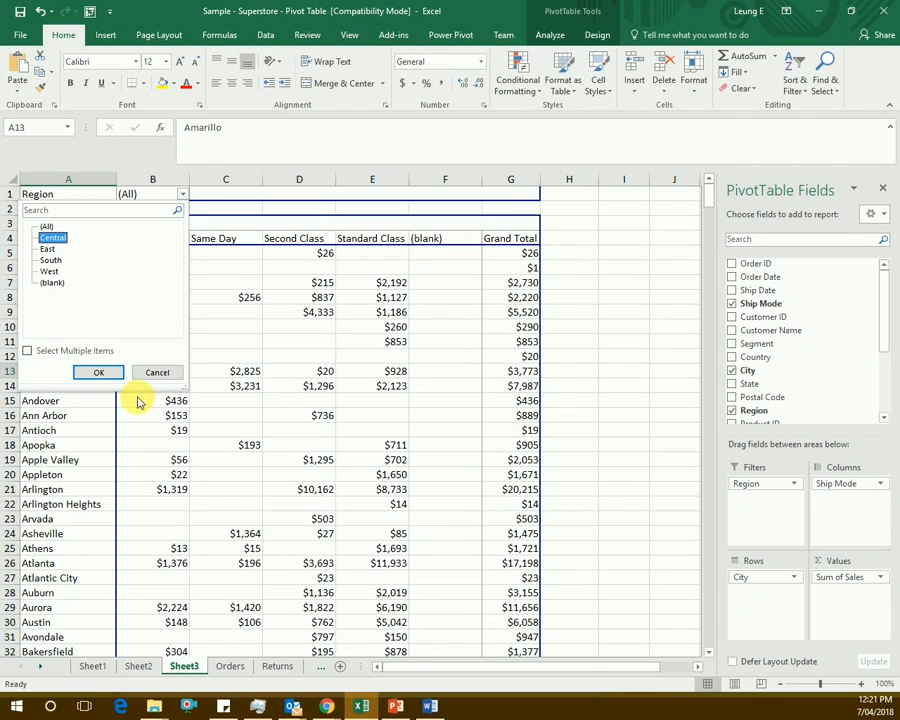
{"action": "left_click", "coordinate": [106, 379]}
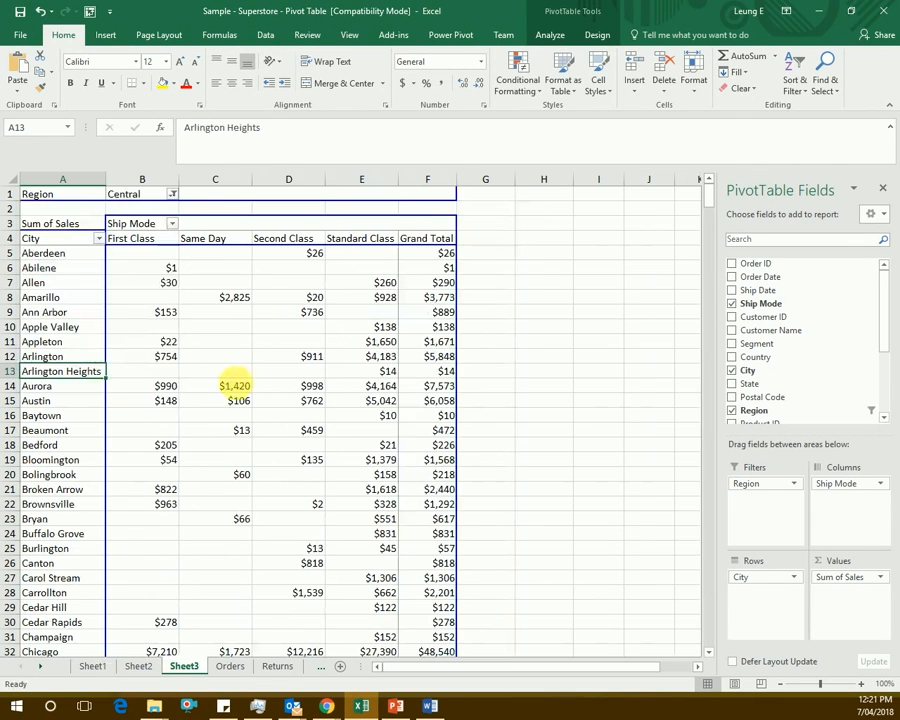